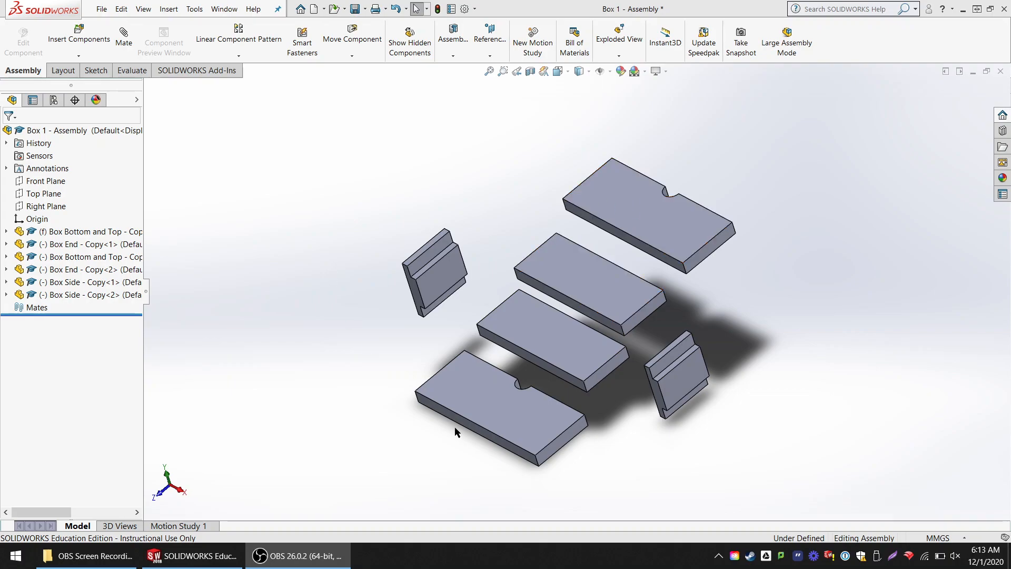
scroll(645, 383, "down", 2)
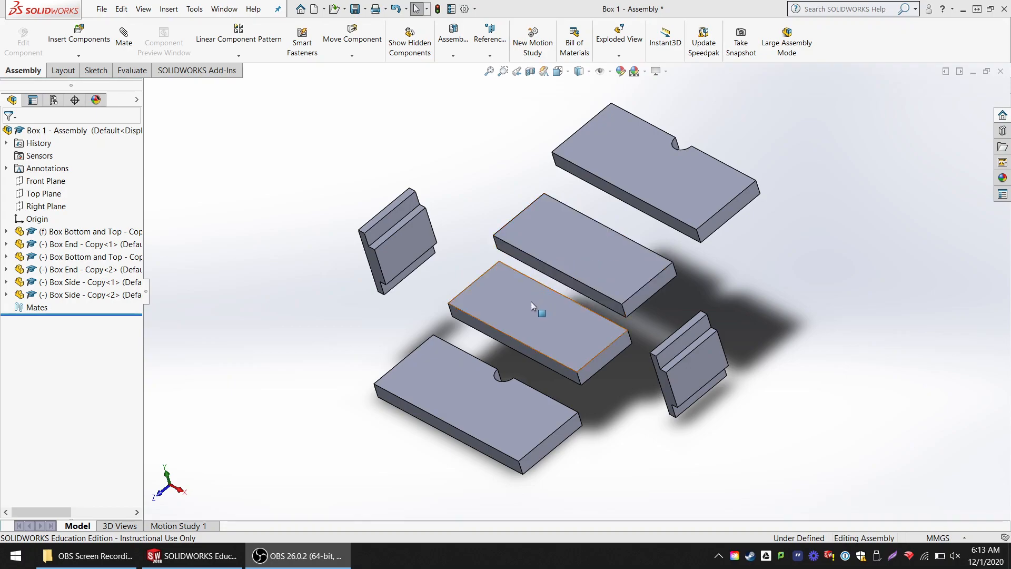
left_click(506, 309)
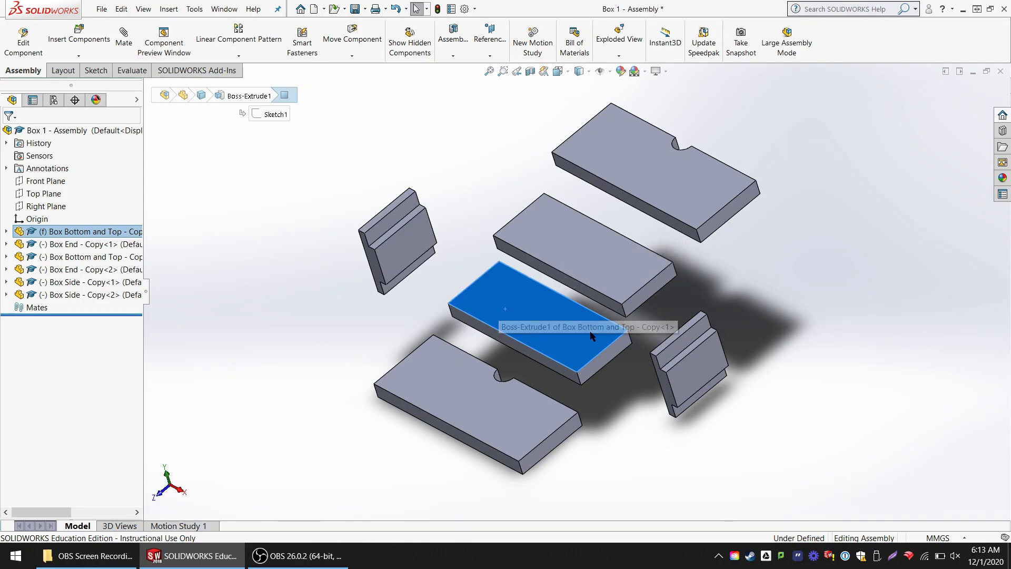
right_click(100, 245)
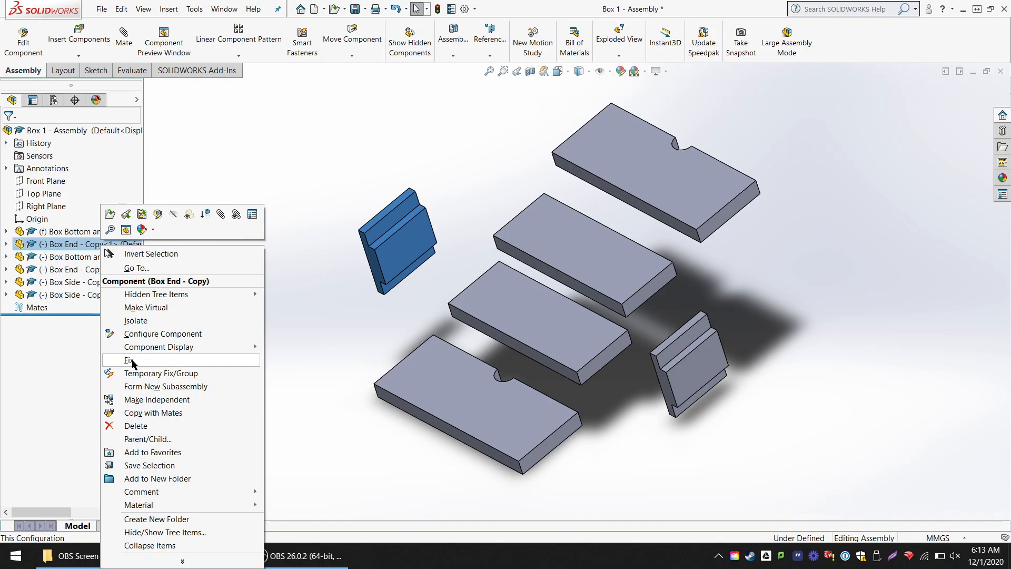
left_click(337, 162)
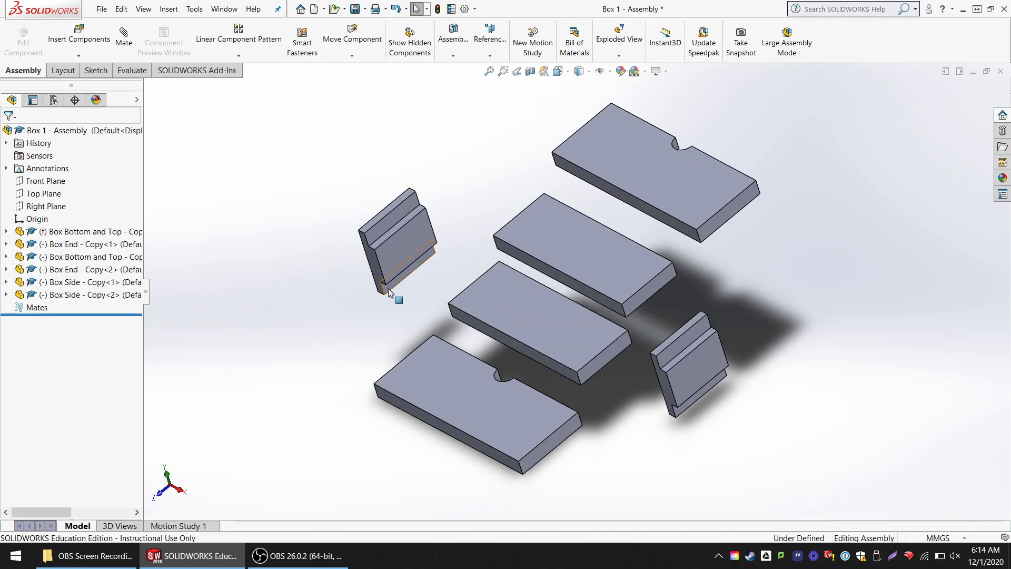
scroll(505, 329, "down", 2)
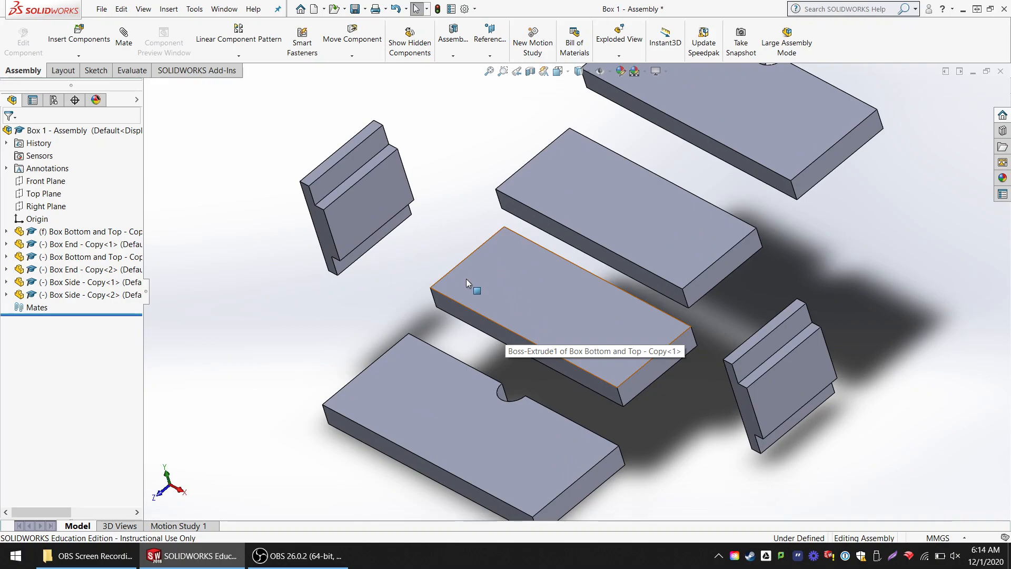
scroll(476, 281, "down", 1)
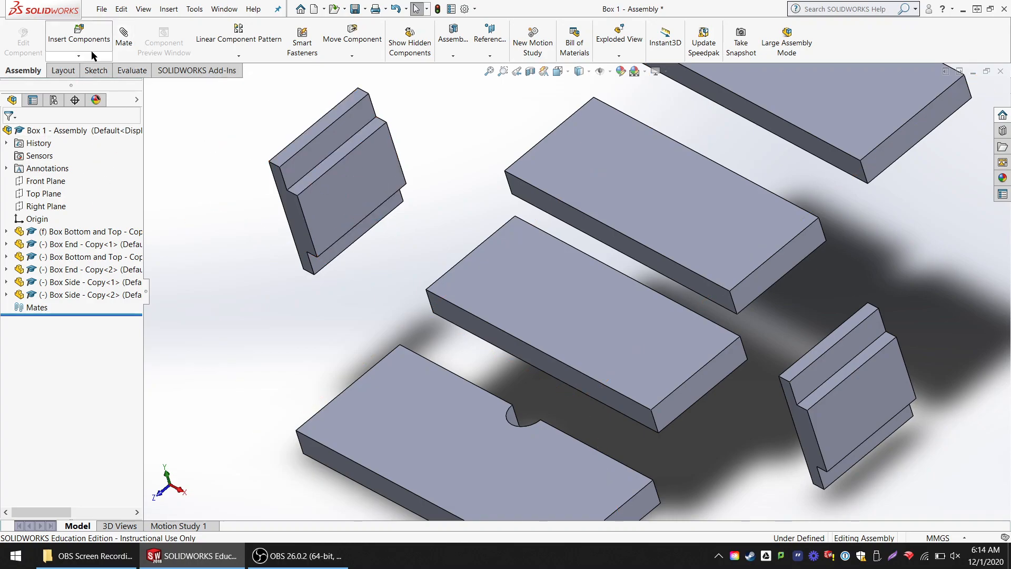
- Start a mate and try a face, an edge and a corner point of the first Box End as selections, clearing each one
left_click(125, 44)
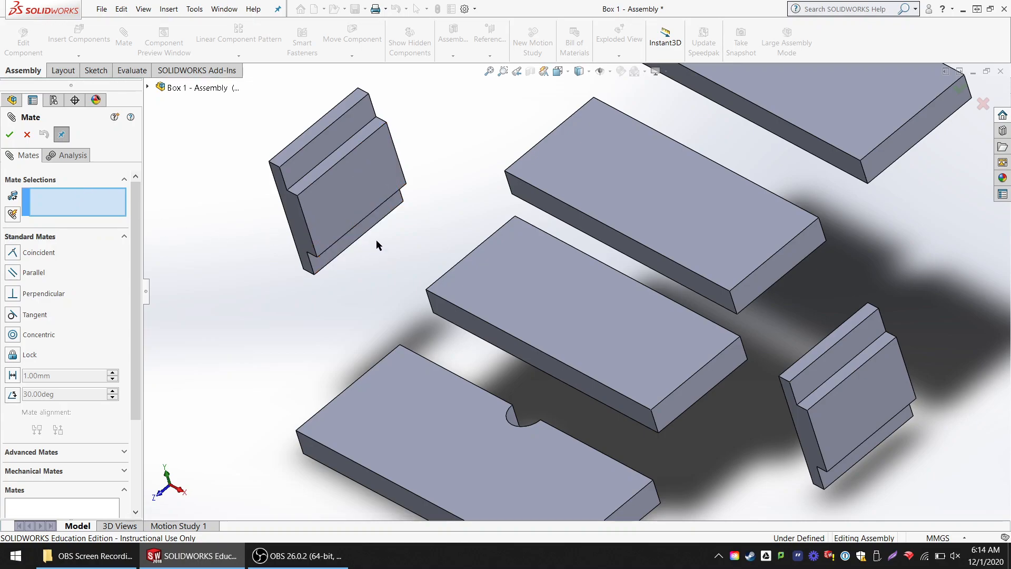
left_click(359, 183)
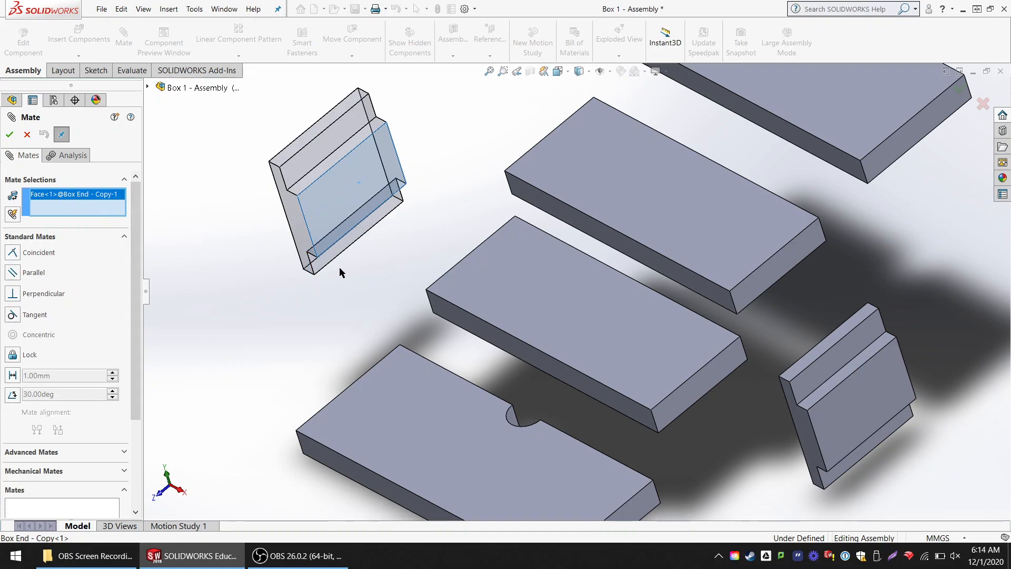
left_click(347, 192)
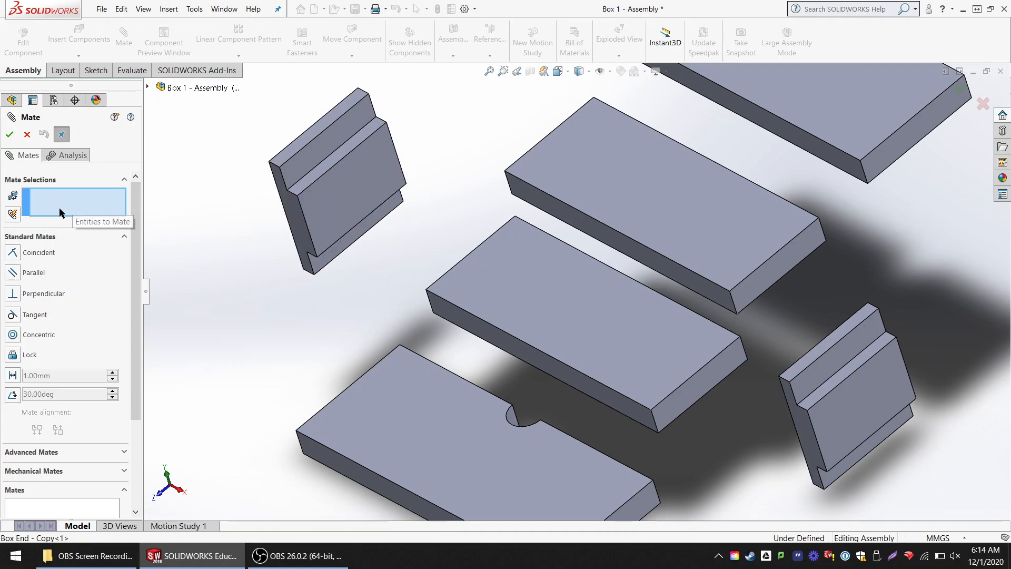
scroll(353, 191, "down", 2)
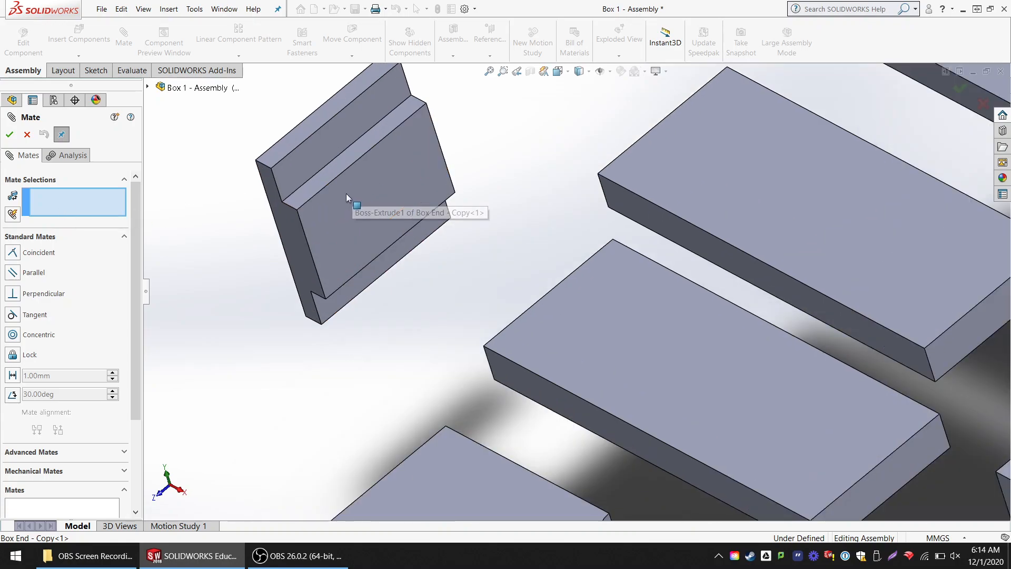
left_click(345, 177)
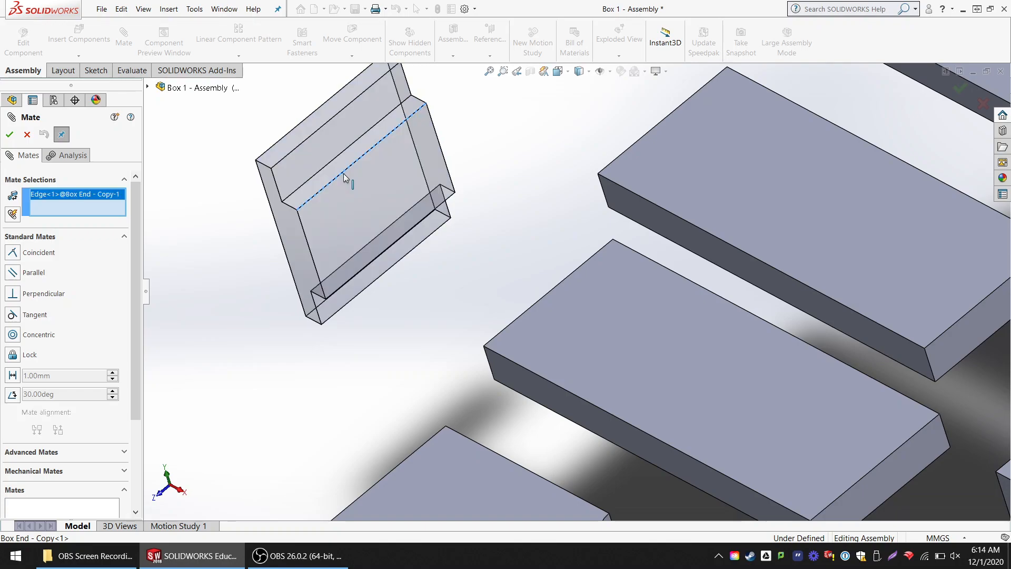
left_click(345, 177)
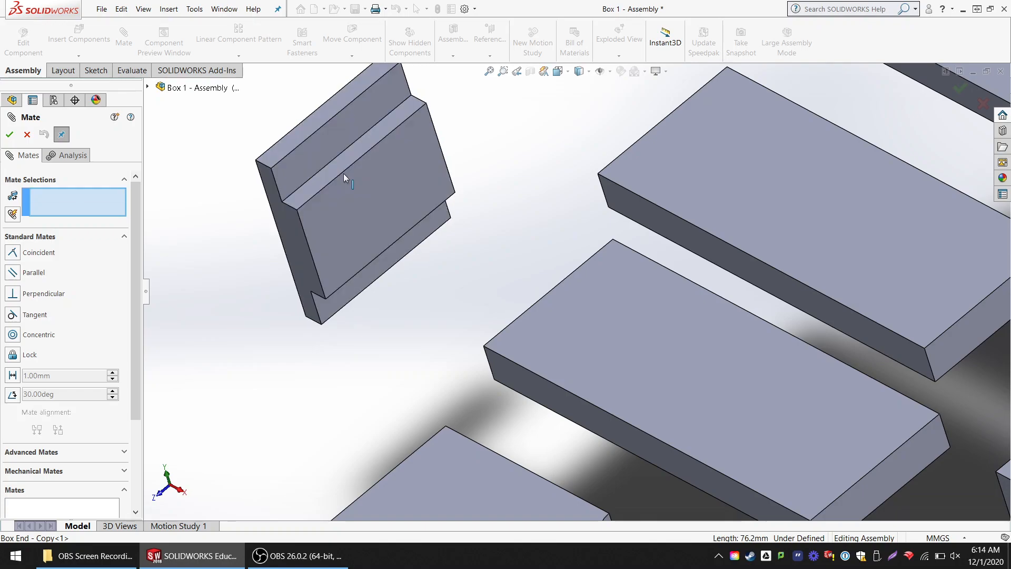
left_click(281, 202)
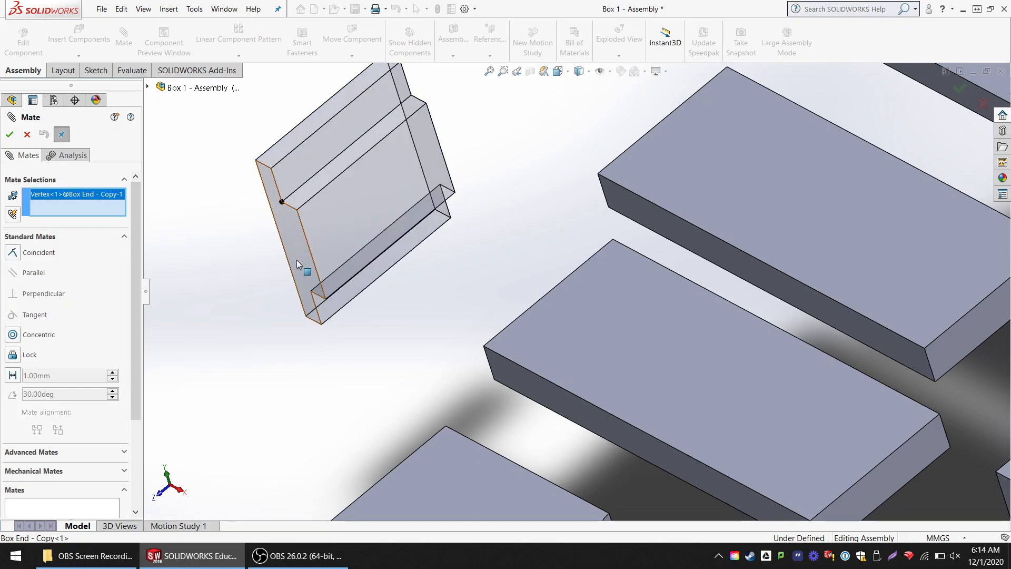
left_click(282, 203)
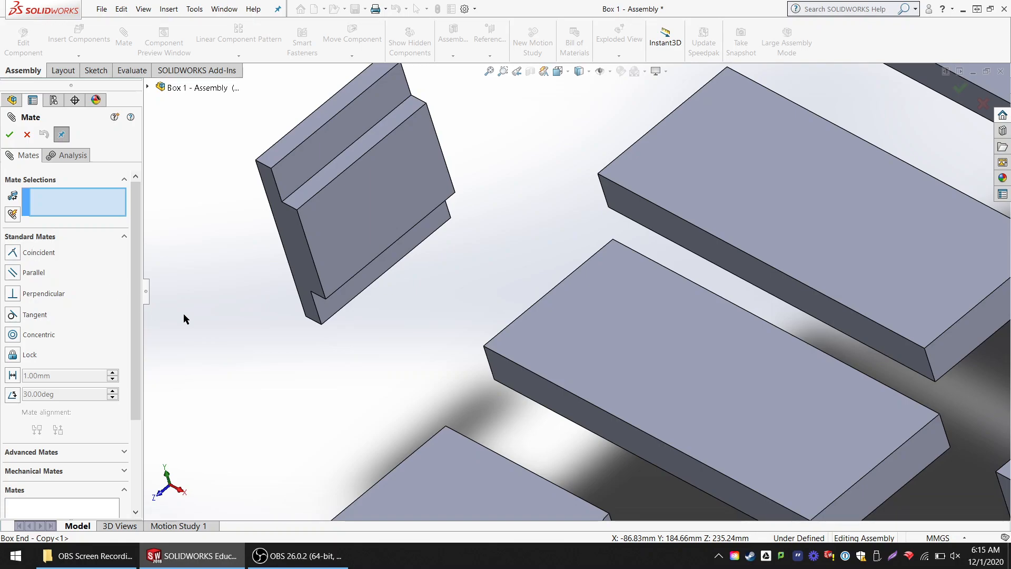
- Add a coincident mate between the fixed bottom panel's upper short edge and the inner edge of the first Box End's lower rabbet
middle_click_drag(460, 348, 535, 334)
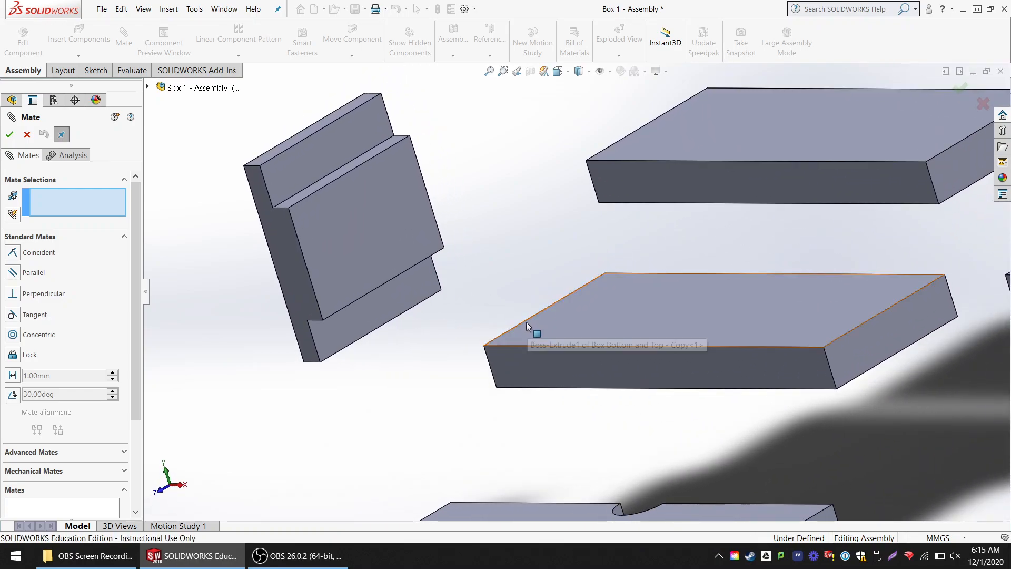
left_click(525, 321)
middle_click_drag(399, 317, 388, 221)
scroll(374, 286, "up", 3)
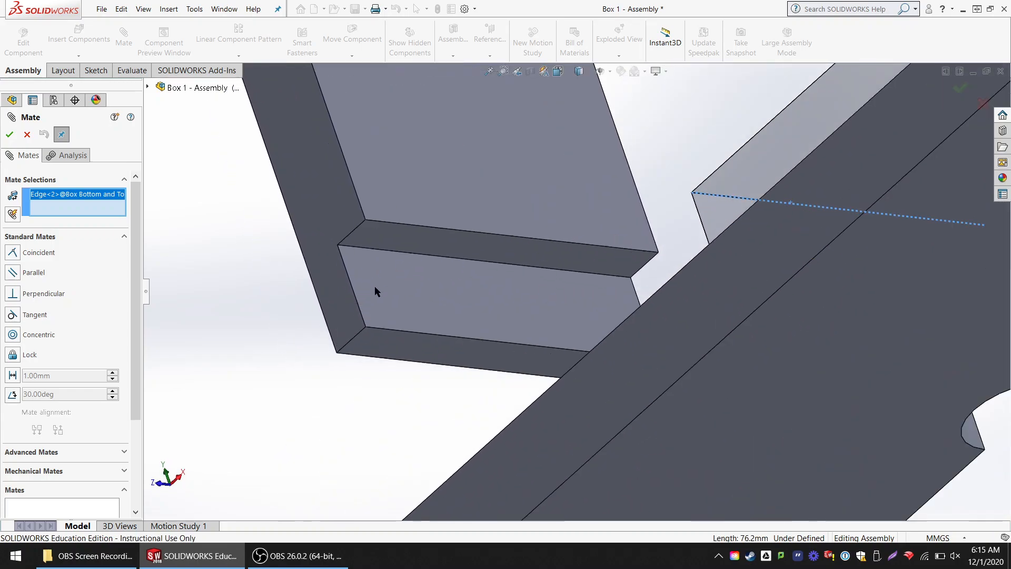
left_click(405, 253)
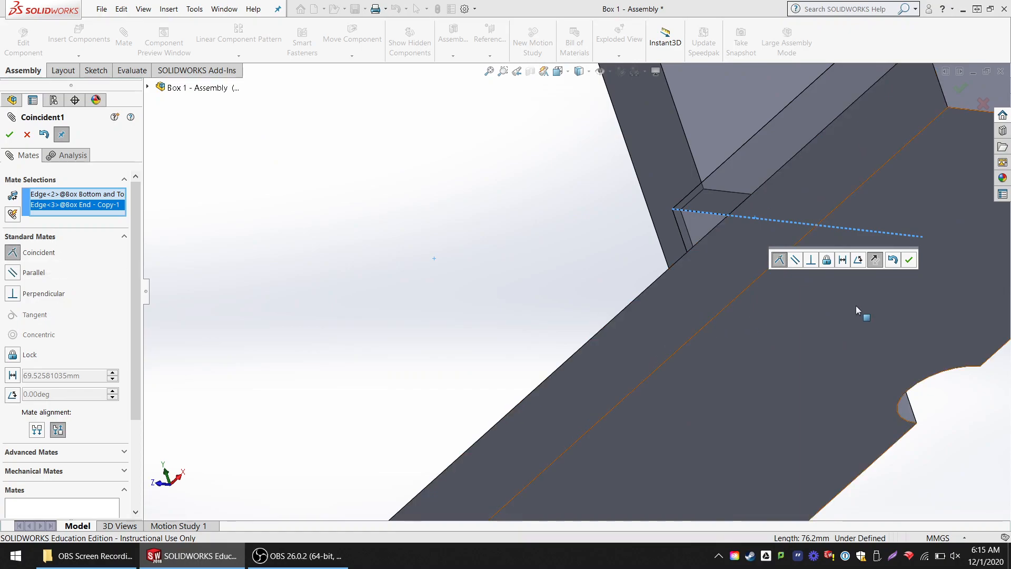
left_click(9, 135)
- Close the mate command and swing and slide the first Box End about its mated edge to test its remaining freedom
scroll(854, 226, "up", 3)
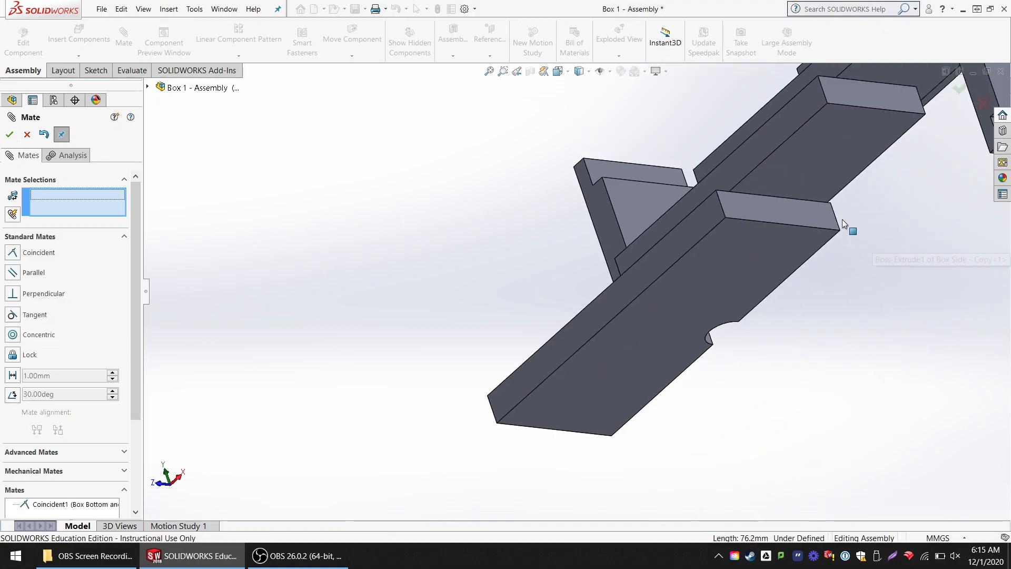
scroll(854, 227, "up", 1)
middle_click_drag(770, 258, 803, 310)
scroll(604, 166, "down", 4)
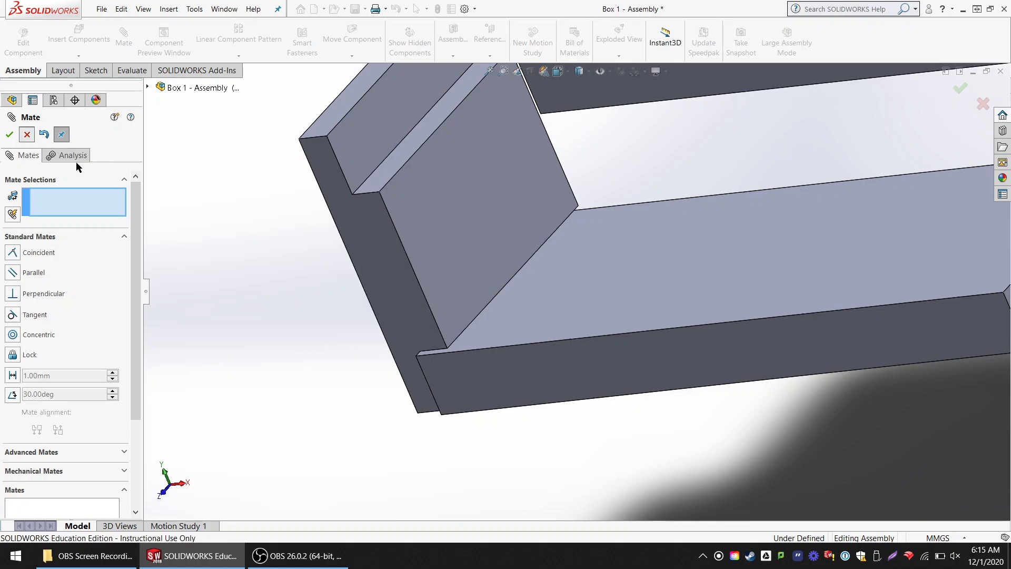
left_click_drag(432, 185, 365, 200)
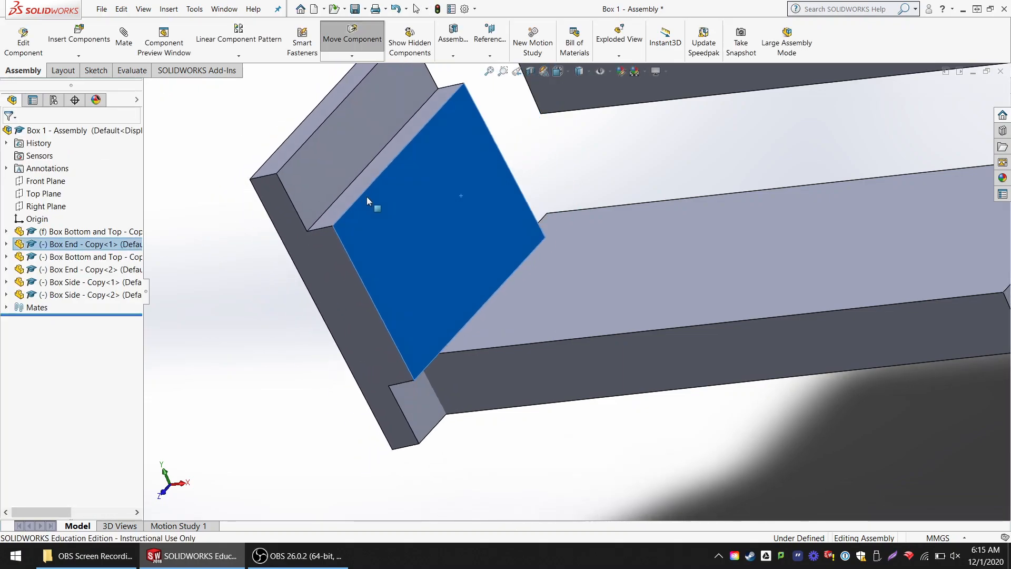
right_click_drag(366, 200, 391, 170)
middle_click_drag(510, 324, 545, 254)
right_click_drag(464, 227, 404, 245)
left_click_drag(404, 245, 375, 259)
right_click_drag(375, 261, 468, 273)
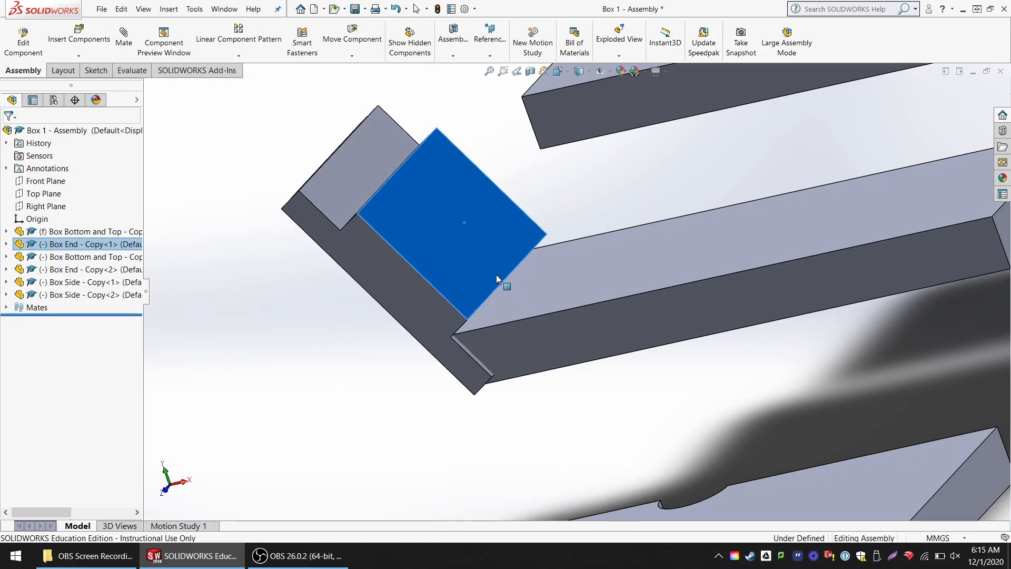
key("Escape")
- Add a coincident mate between the bottom panel's long side face and the first Box End's side face so they sit flush
scroll(666, 296, "up", 3)
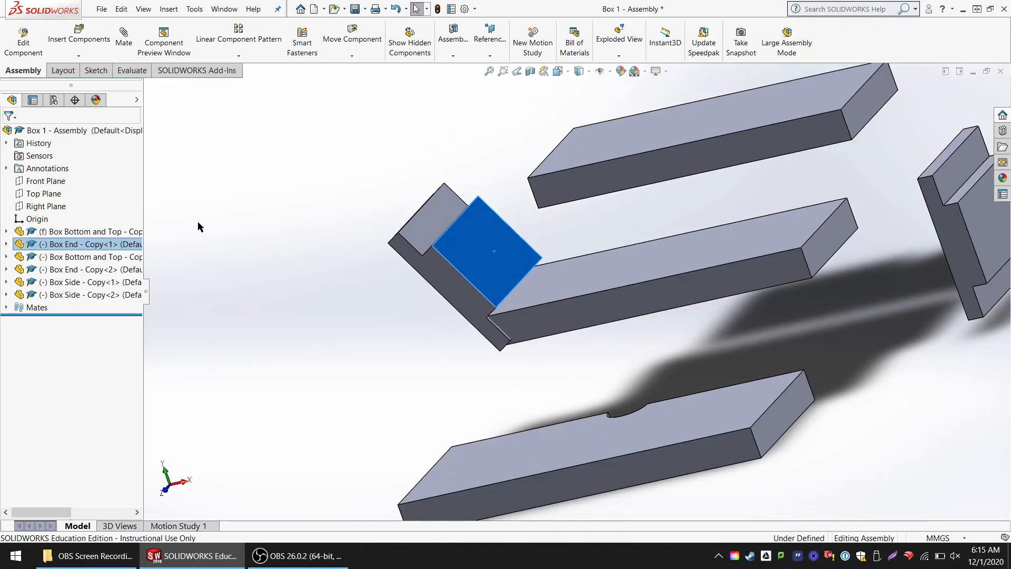
scroll(599, 258, "down", 4)
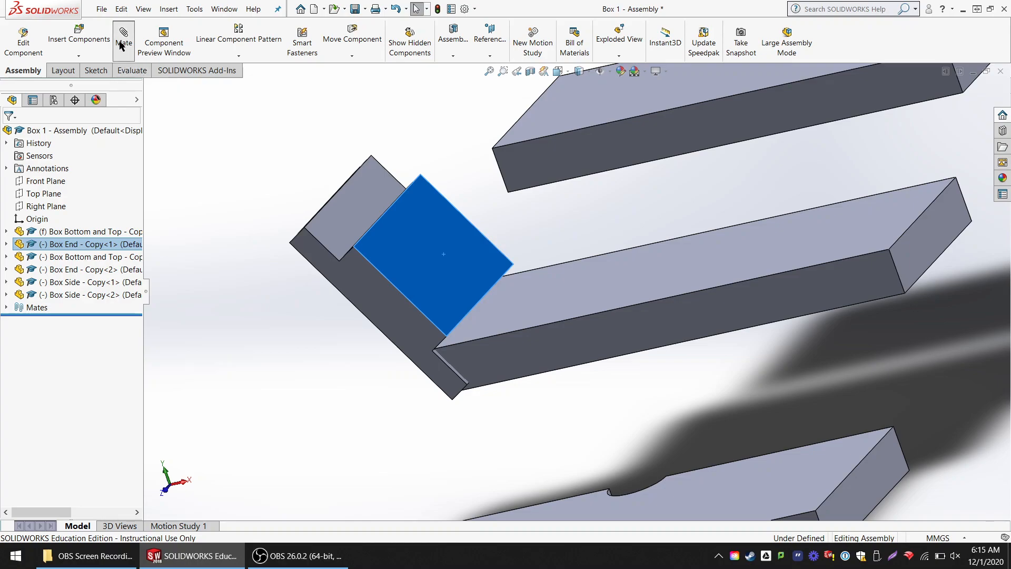
left_click(123, 42)
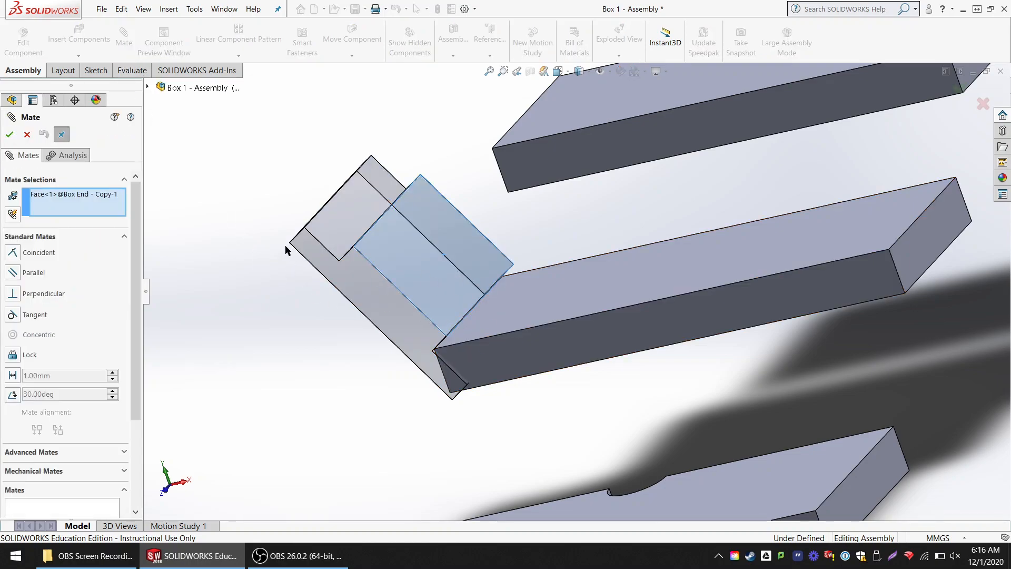
left_click(431, 269)
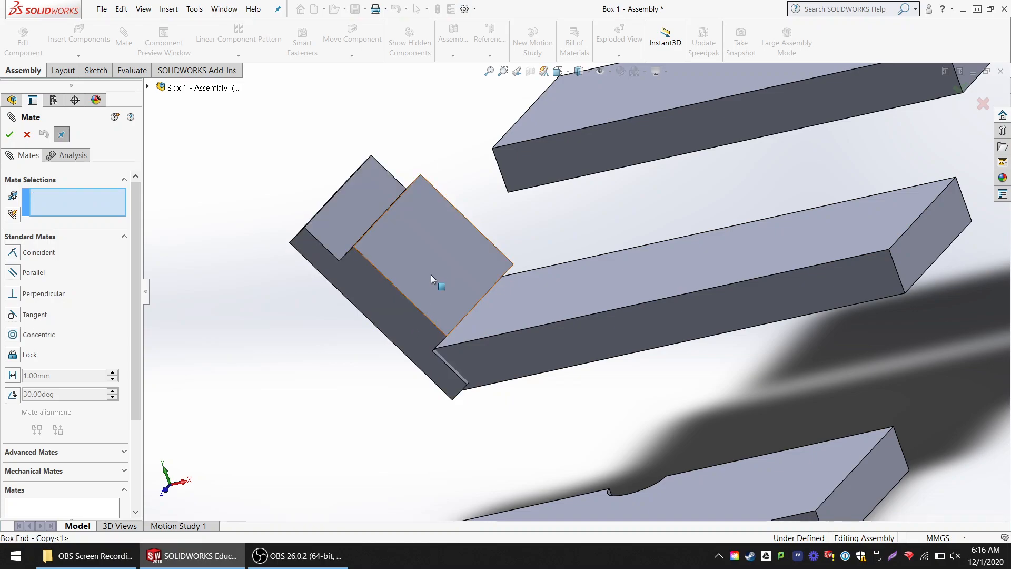
left_click(495, 360)
left_click(396, 327)
left_click(386, 314)
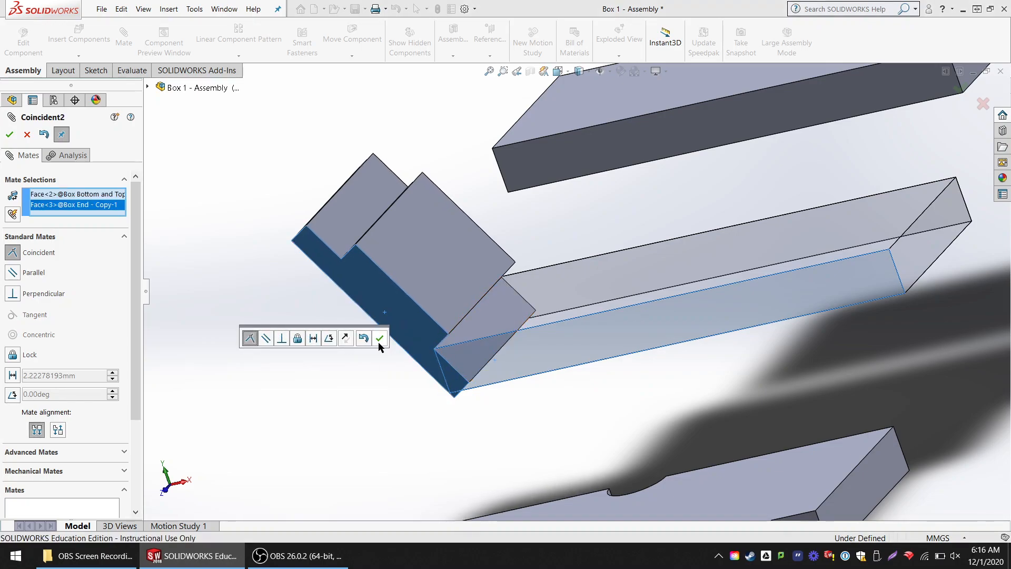
left_click(380, 339)
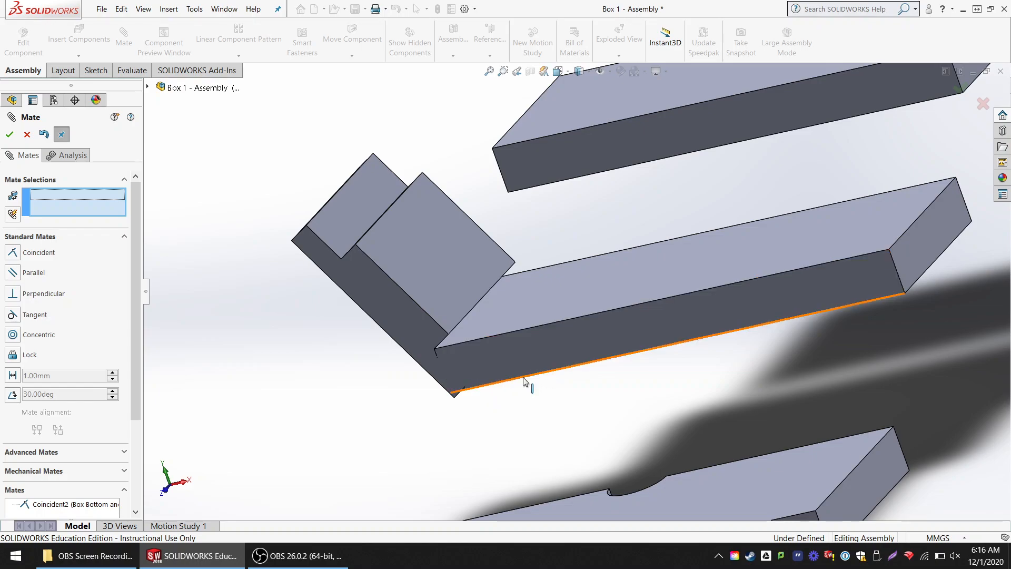
- Add a coincident mate between the first Box End's lower rabbet step face and the bottom panel's top face
mouse_move(494, 329)
middle_mouse_down()
mouse_move(479, 288)
mouse_move(500, 318)
middle_mouse_up()
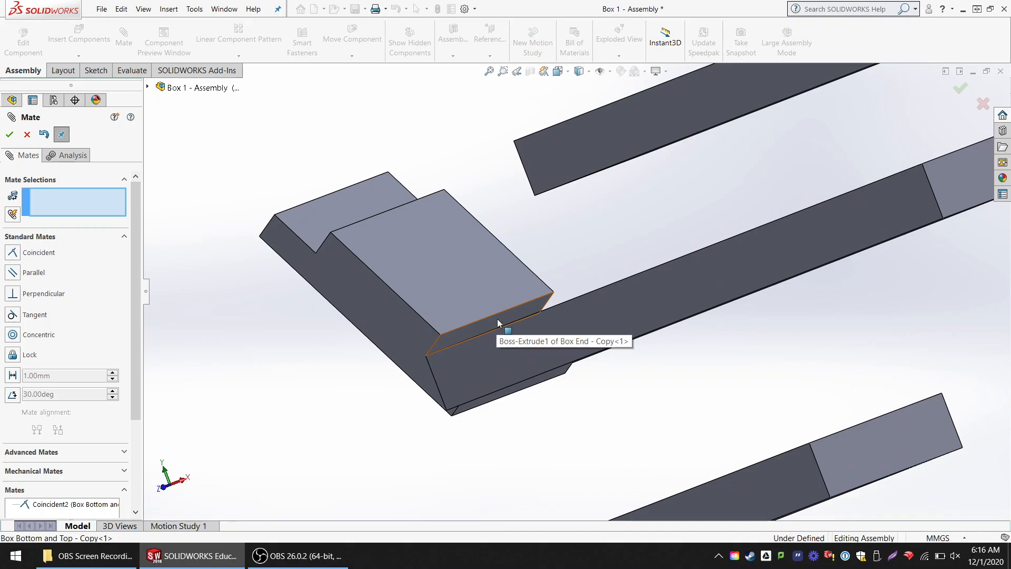
left_click(499, 322)
middle_click_drag(574, 302, 602, 262)
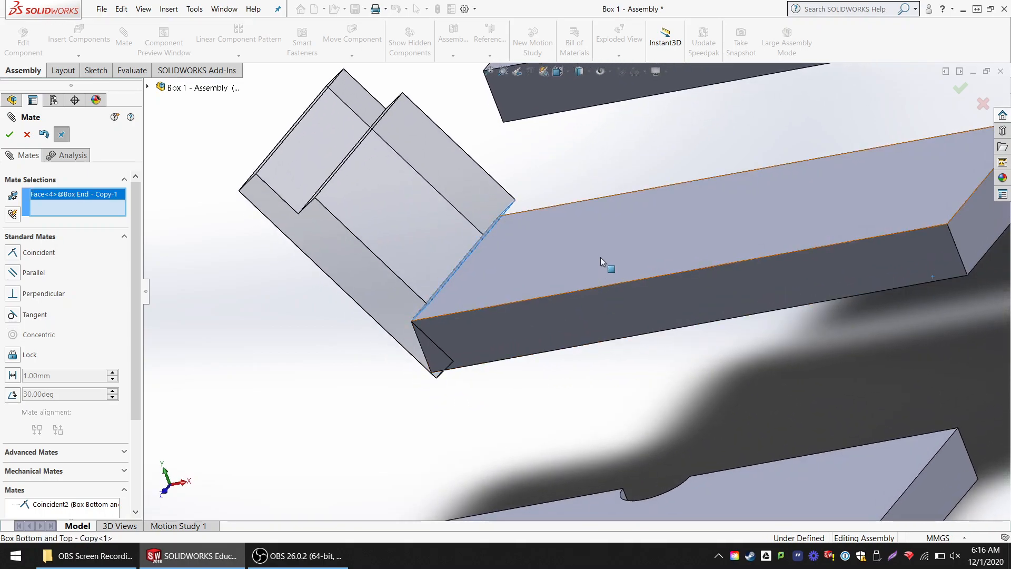
left_click(602, 262)
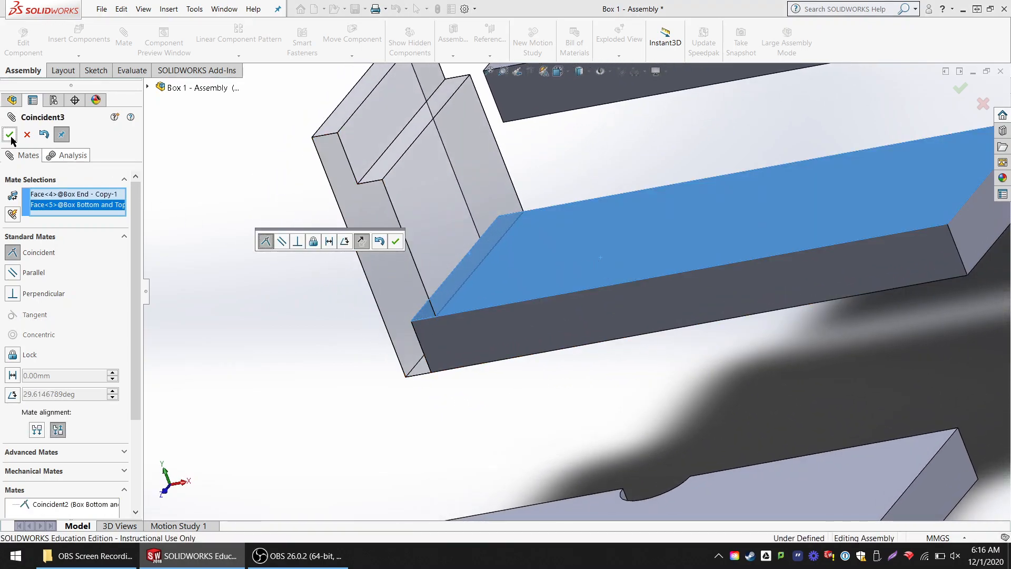
left_click(9, 135)
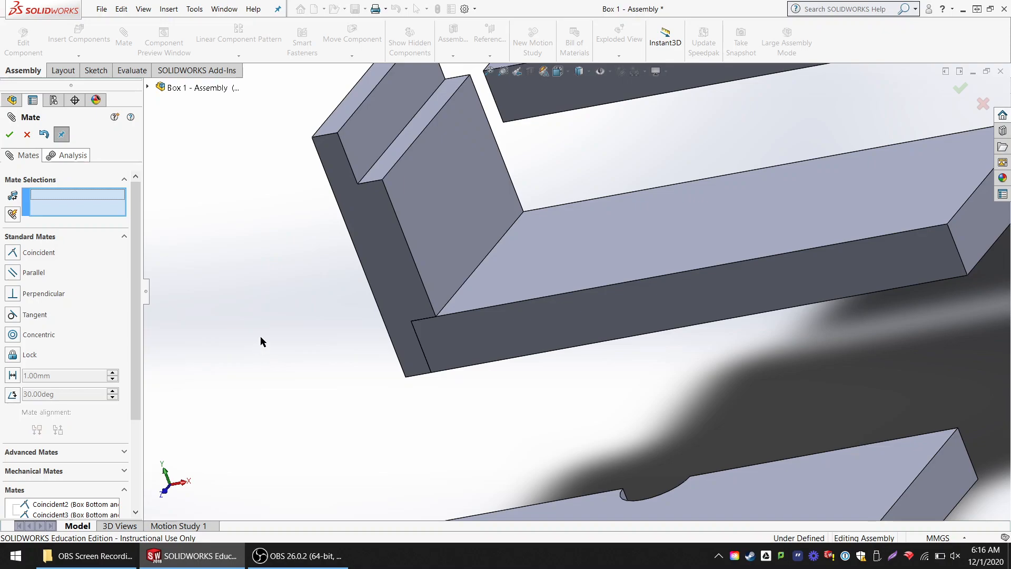
- Close the mate command and test the freedom of the mated Box End and the loose second Box Bottom and Top panel by moving them
left_click(27, 135)
left_click(425, 210)
left_click_drag(424, 211, 437, 242)
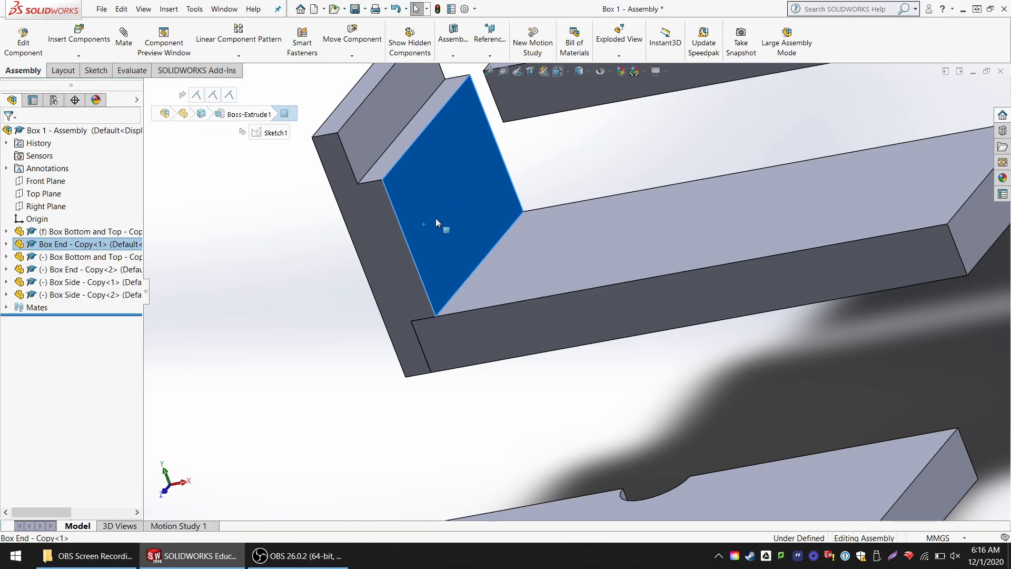
left_click_drag(430, 217, 526, 263)
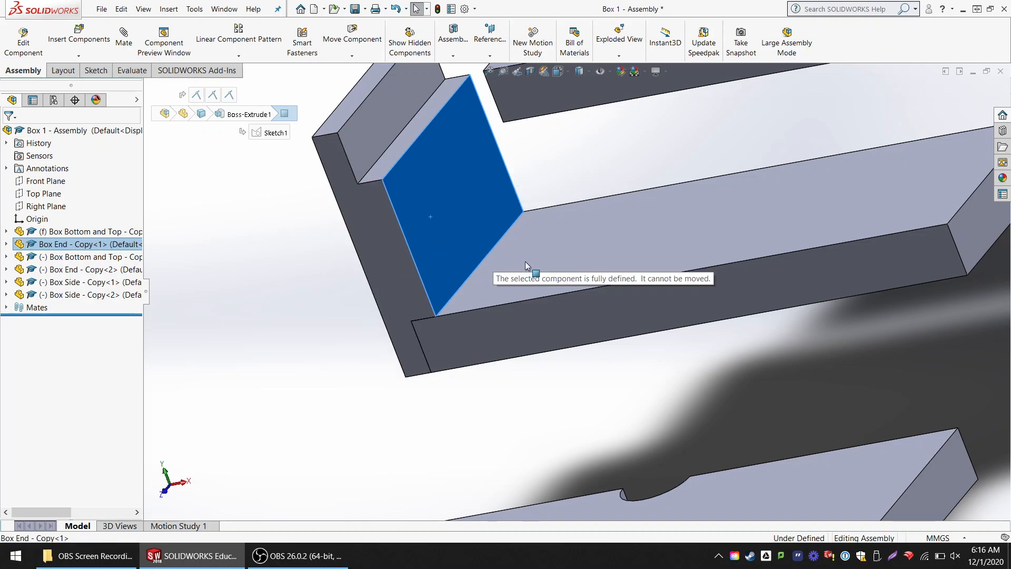
left_click(334, 359)
middle_click_drag(334, 359, 652, 311)
scroll(653, 311, "up", 3)
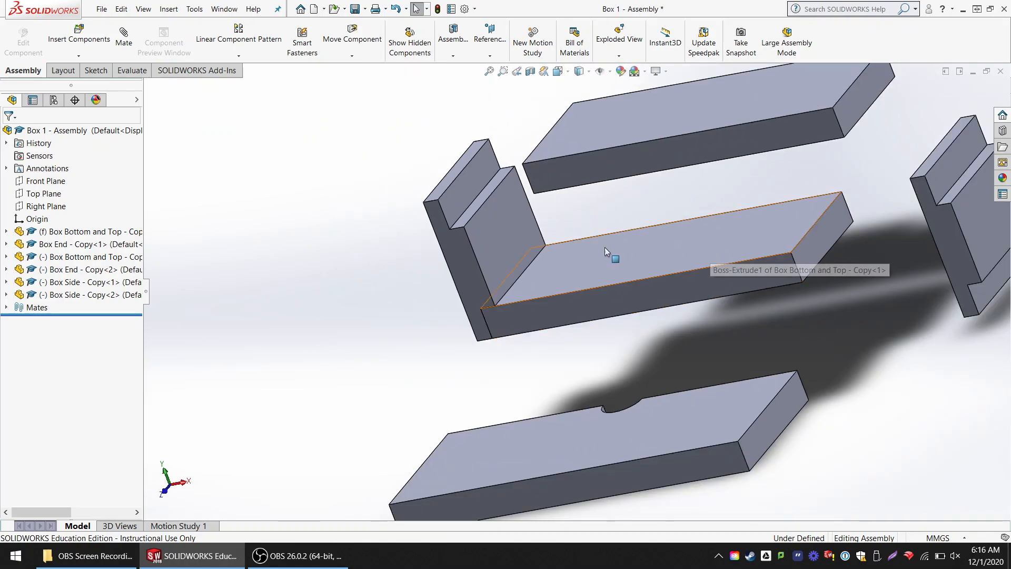
left_click_drag(487, 237, 532, 240)
mouse_move(651, 160)
left_mouse_down()
mouse_move(589, 105)
mouse_move(630, 108)
mouse_move(639, 157)
left_mouse_up()
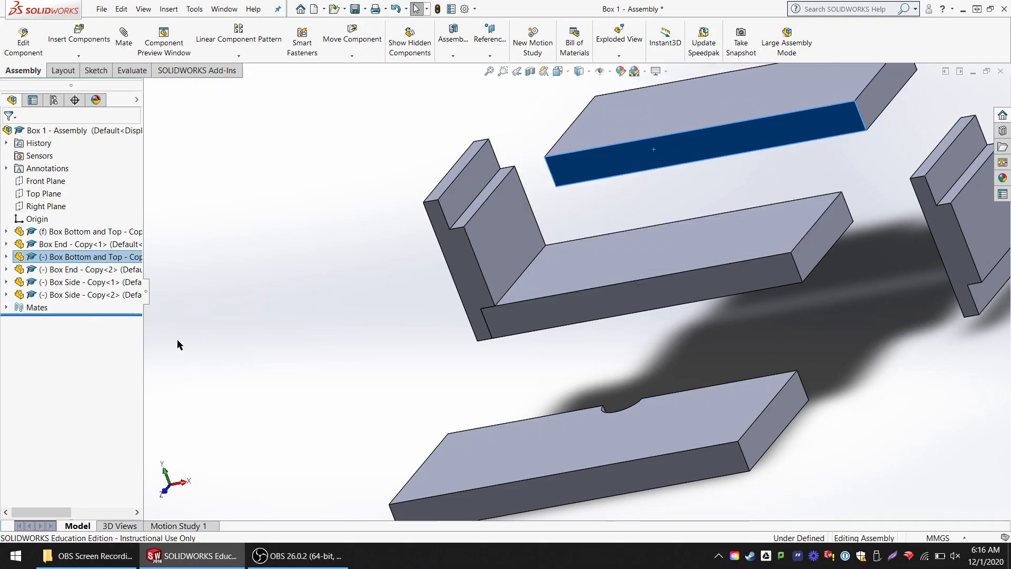
- Delete the Coincident2 mate between the bottom panel's long side face and the first Box End's side face, and slide the Box End to test it
left_click(6, 307)
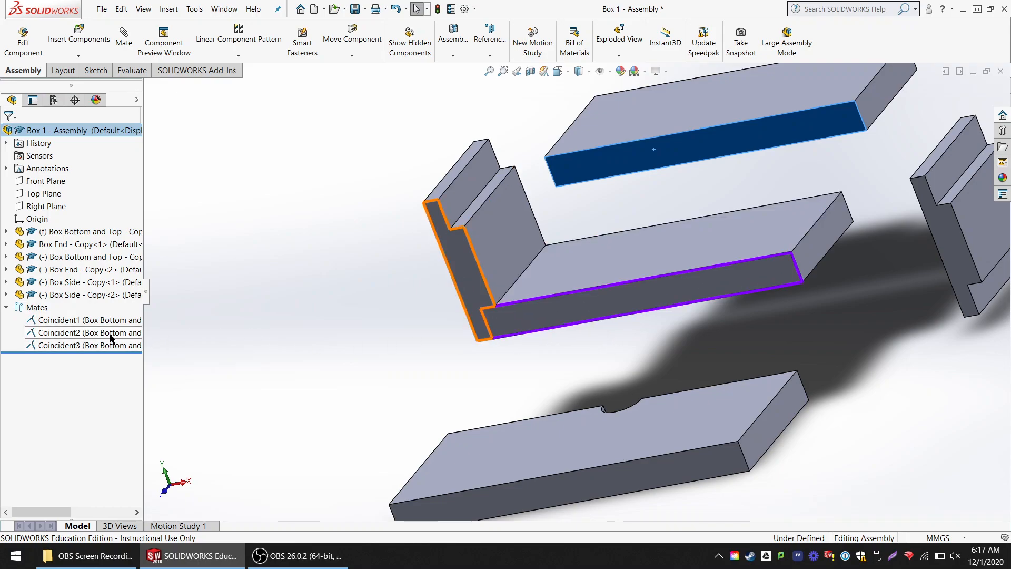
left_click(59, 336)
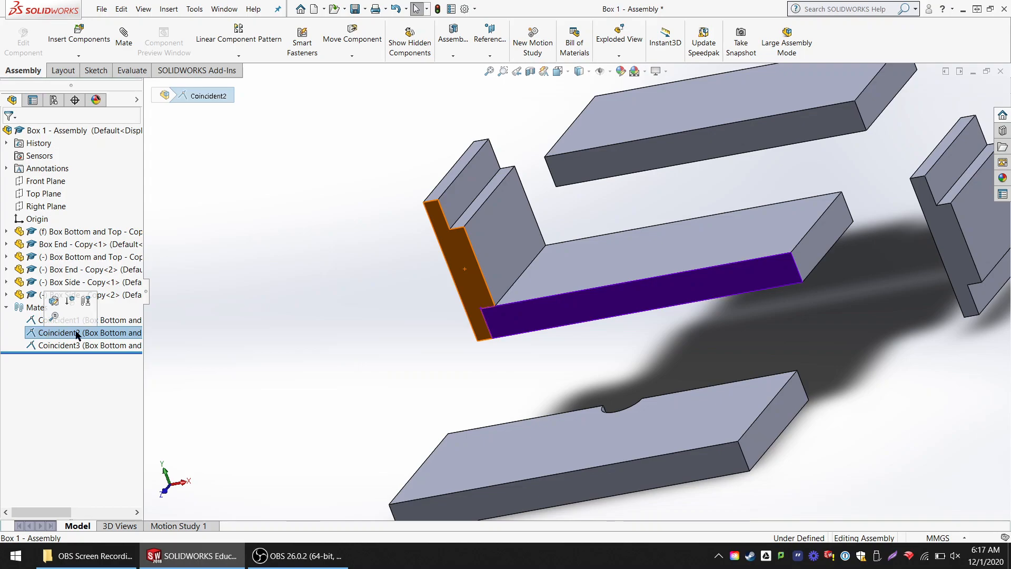
key("Delete")
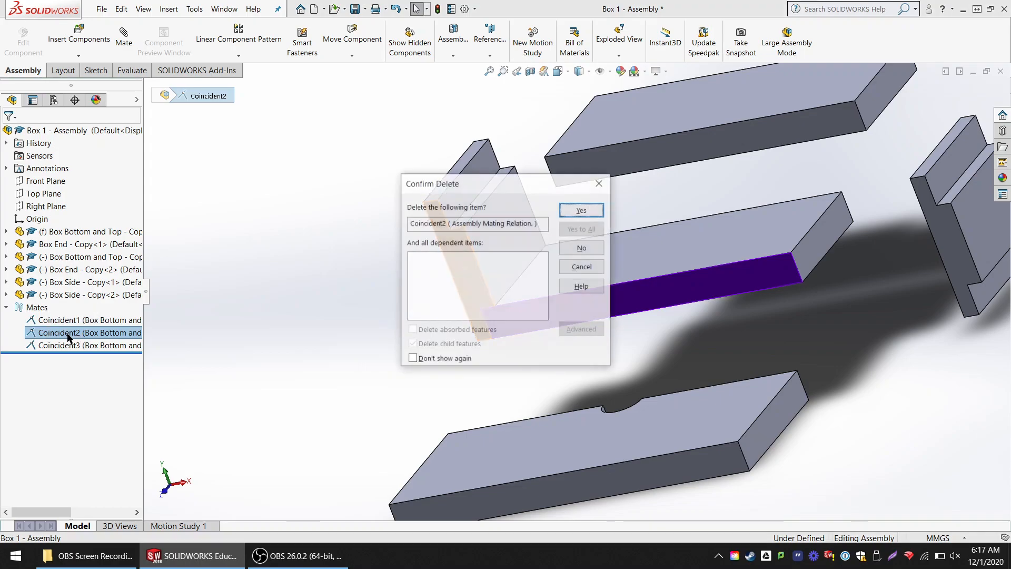
left_click(588, 212)
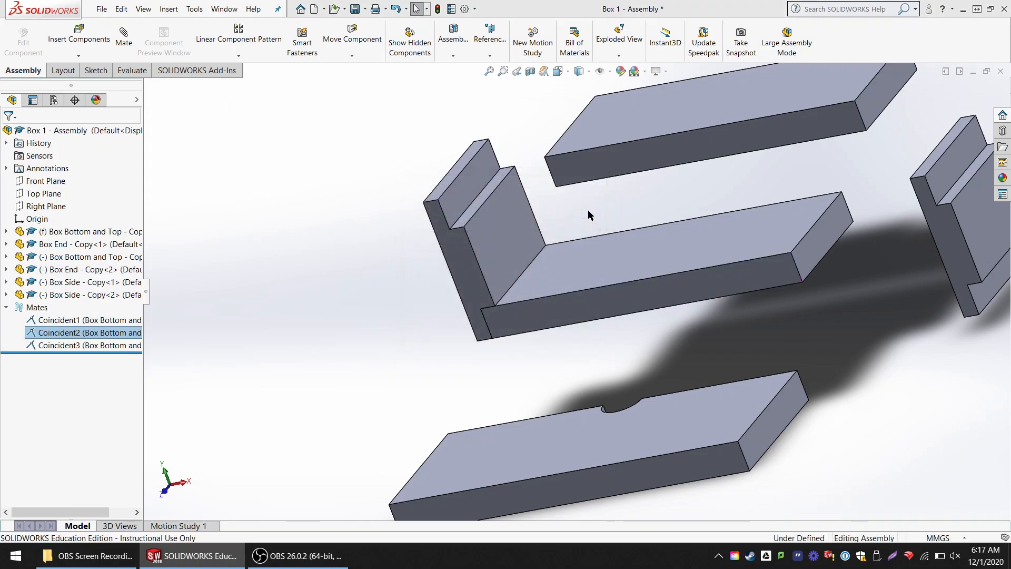
mouse_move(469, 264)
left_mouse_down()
mouse_move(412, 236)
mouse_move(469, 253)
mouse_move(456, 274)
mouse_move(474, 257)
mouse_move(468, 272)
left_mouse_up()
left_click(258, 226)
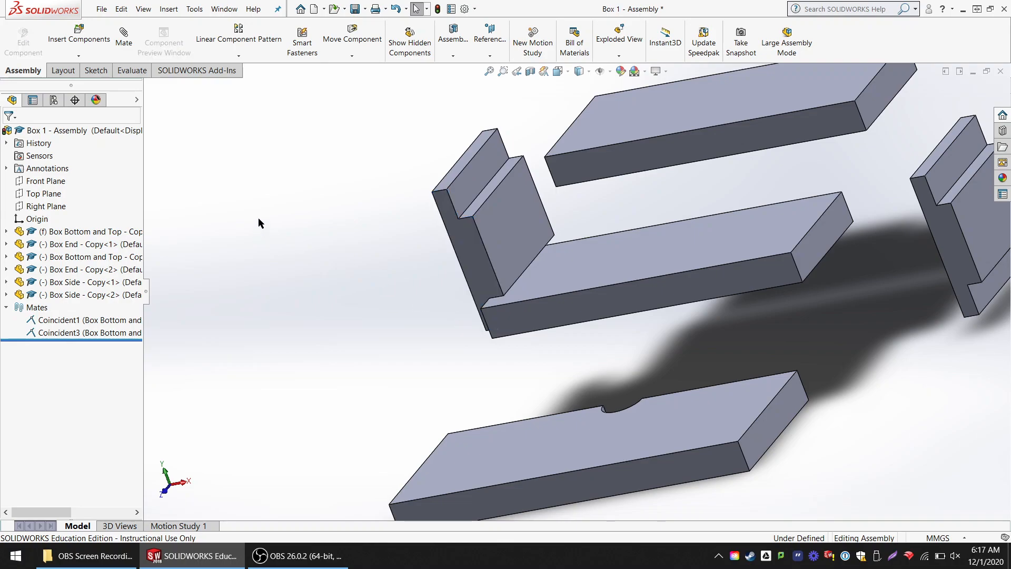
- Re-create the coincident mate between the first Box End's side face and the bottom panel's long side face so they sit flush
left_click(124, 38)
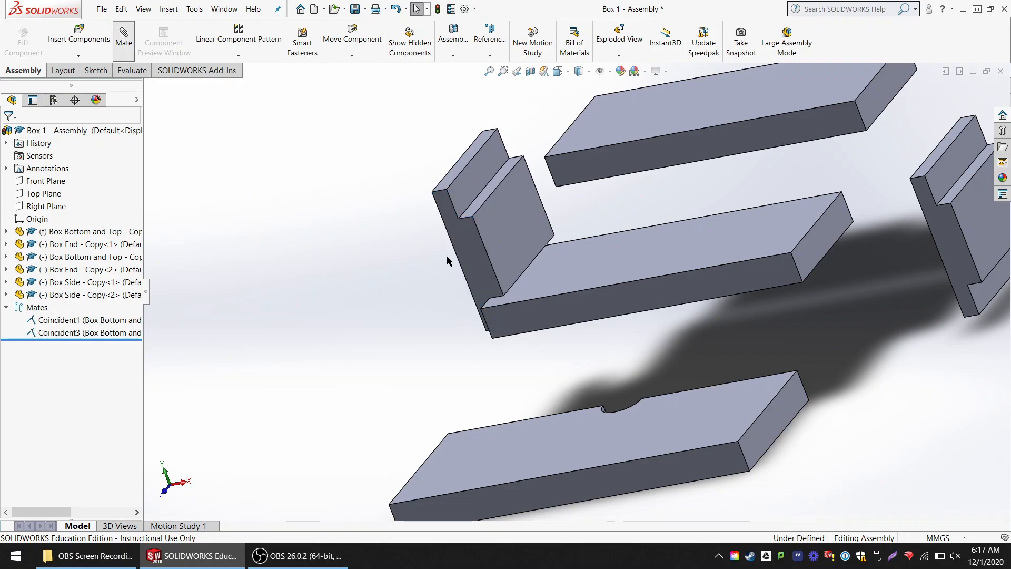
left_click(466, 249)
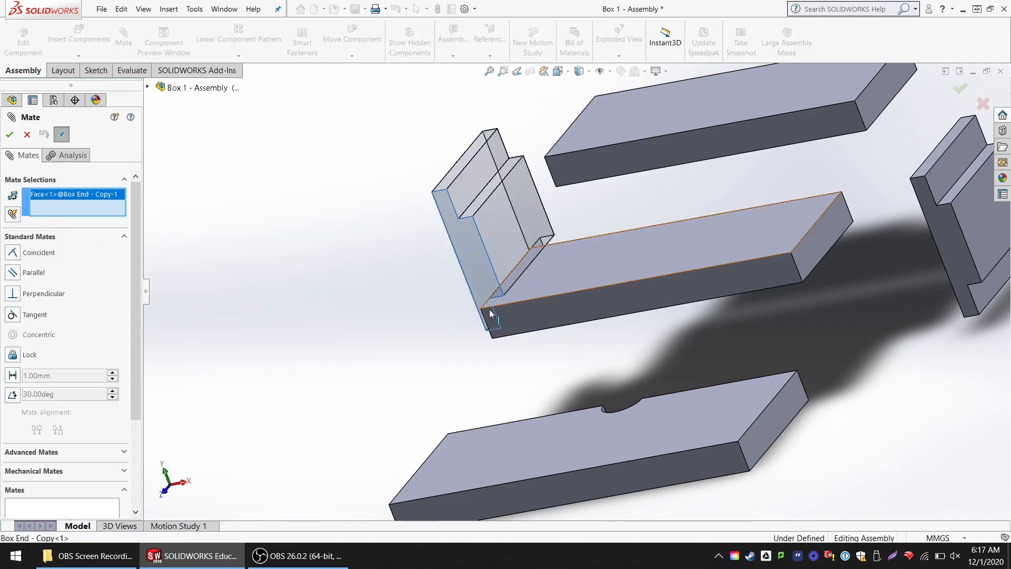
left_click(526, 315)
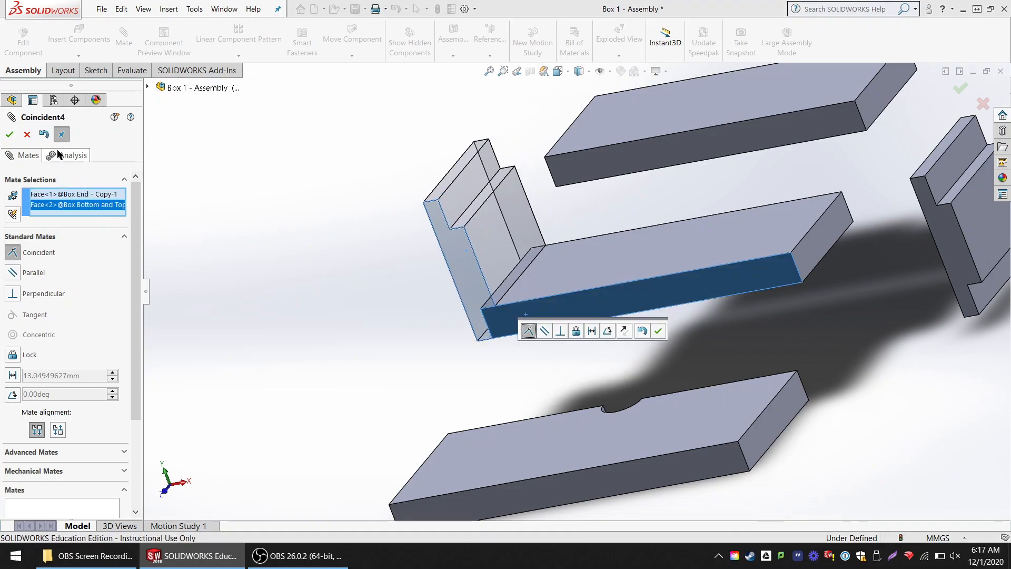
left_click(10, 135)
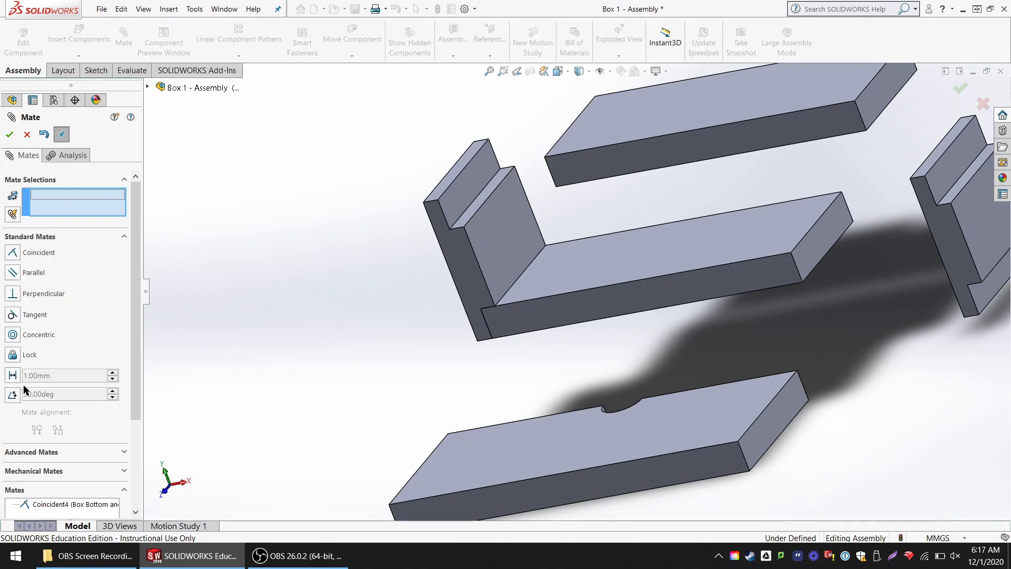
- Add a coincident mate between the second Box End's lower rabbet face and the bottom panel's free end face, and test its movement
mouse_move(814, 276)
middle_mouse_down()
mouse_move(828, 253)
mouse_move(811, 277)
mouse_move(820, 281)
middle_mouse_up()
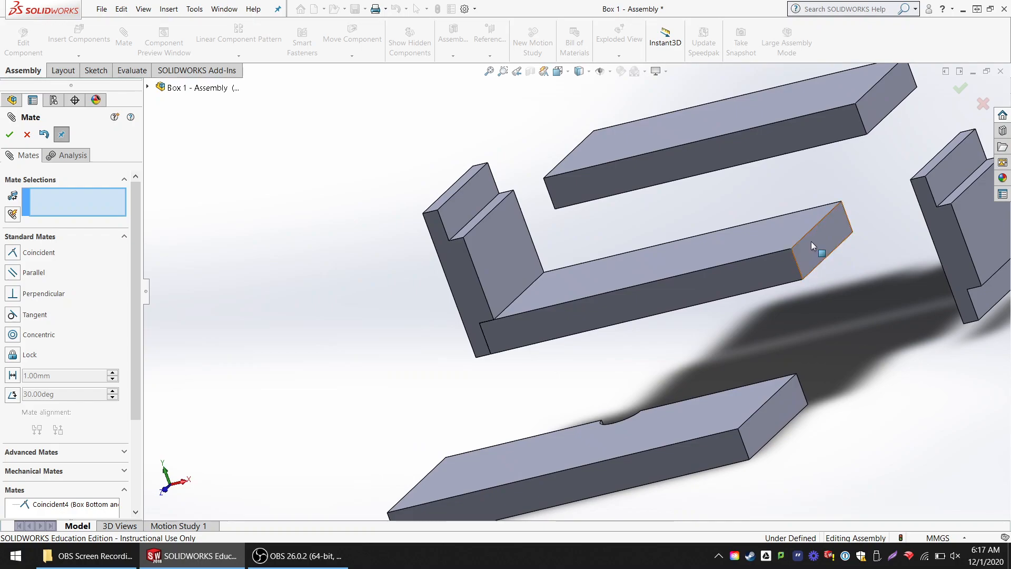
middle_click_drag(822, 239, 894, 290)
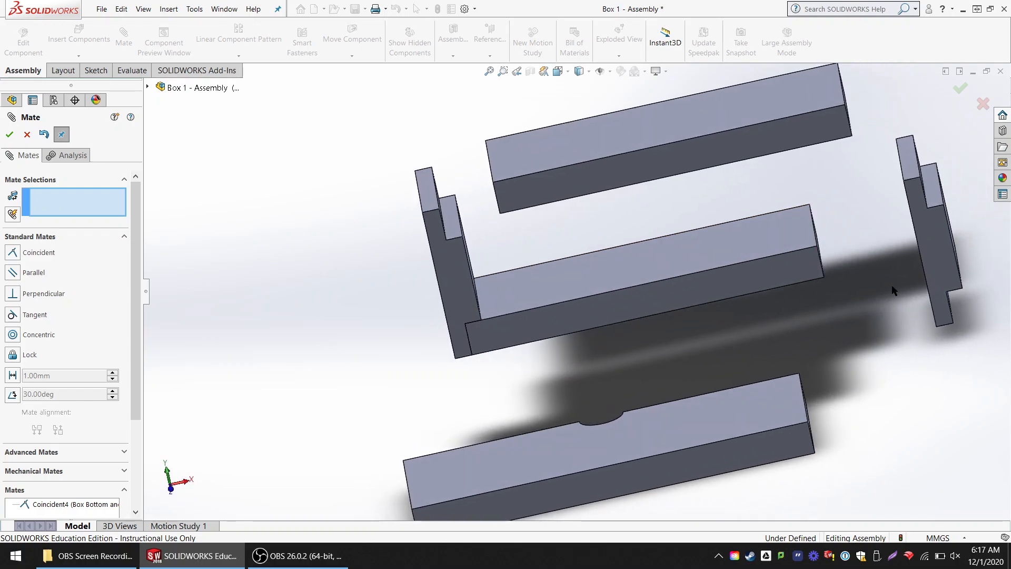
scroll(867, 270, "down", 4)
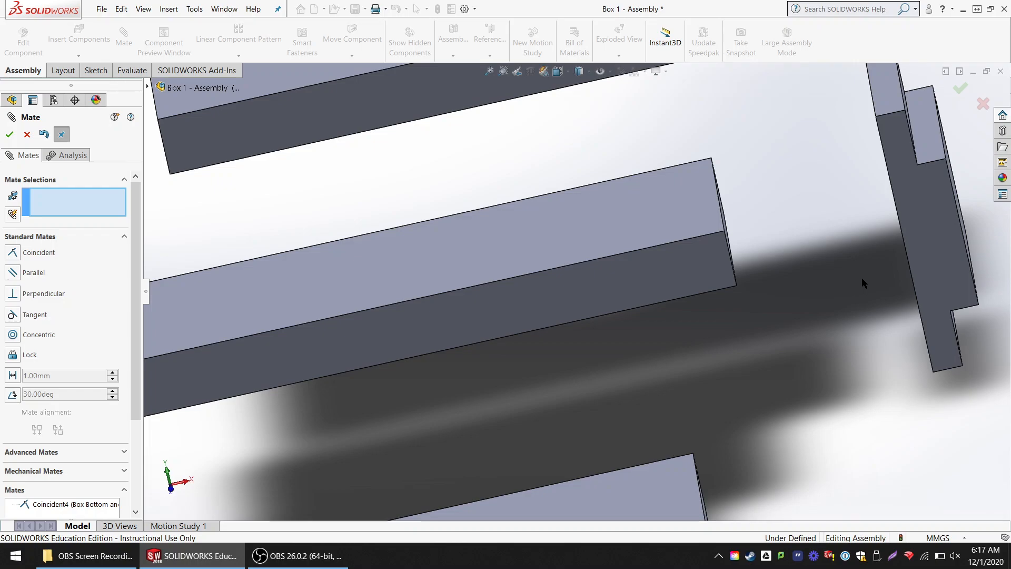
left_click_drag(932, 253, 808, 160)
scroll(792, 344, "up", 2)
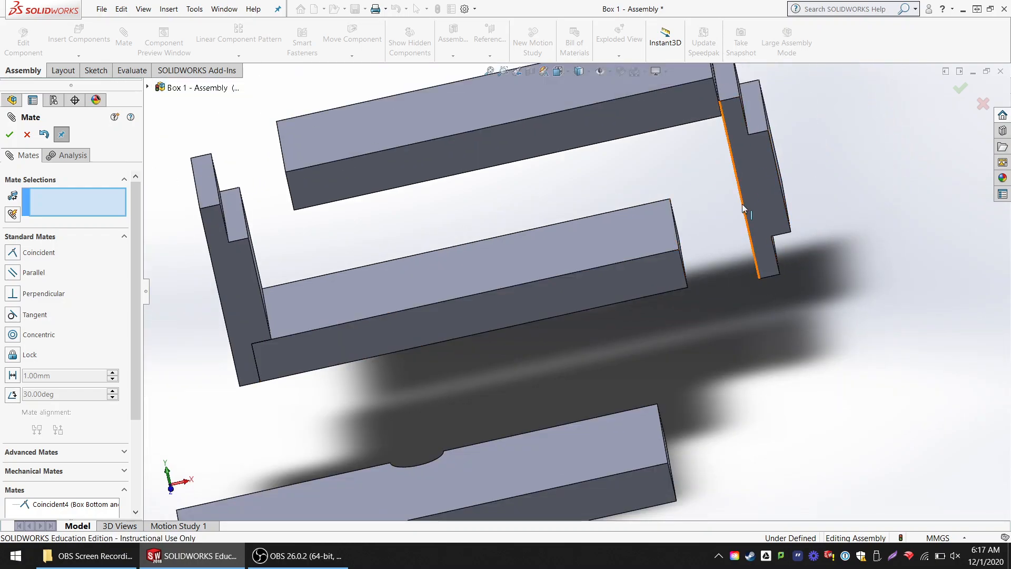
middle_click_drag(847, 216, 815, 240)
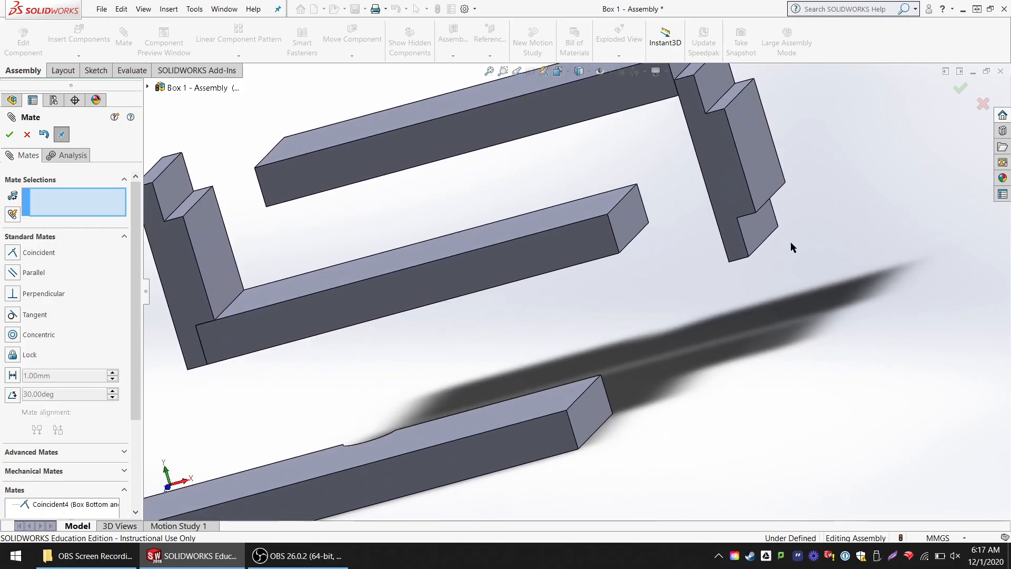
middle_click_drag(524, 264, 652, 276)
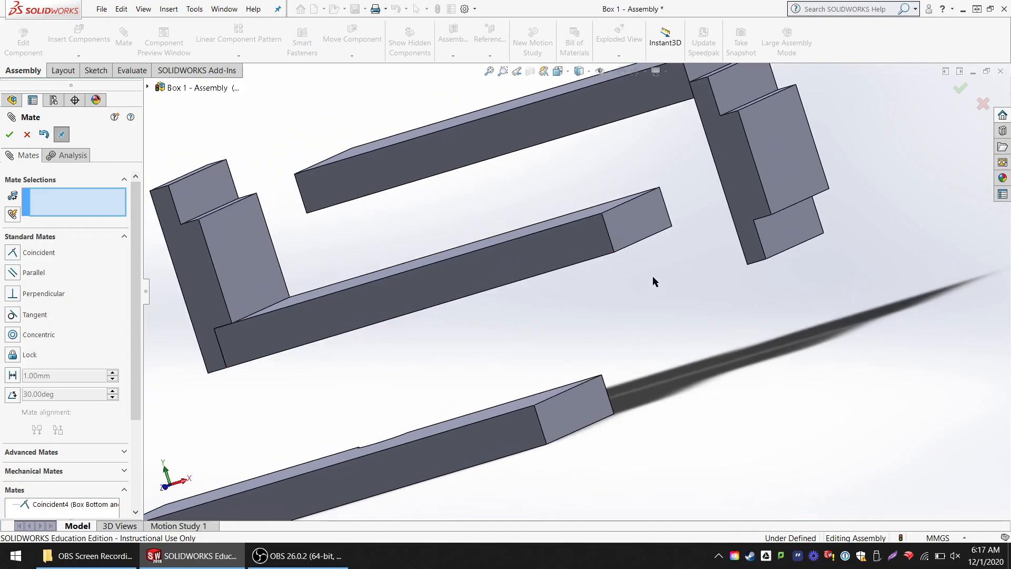
left_click(781, 232)
left_click(632, 227)
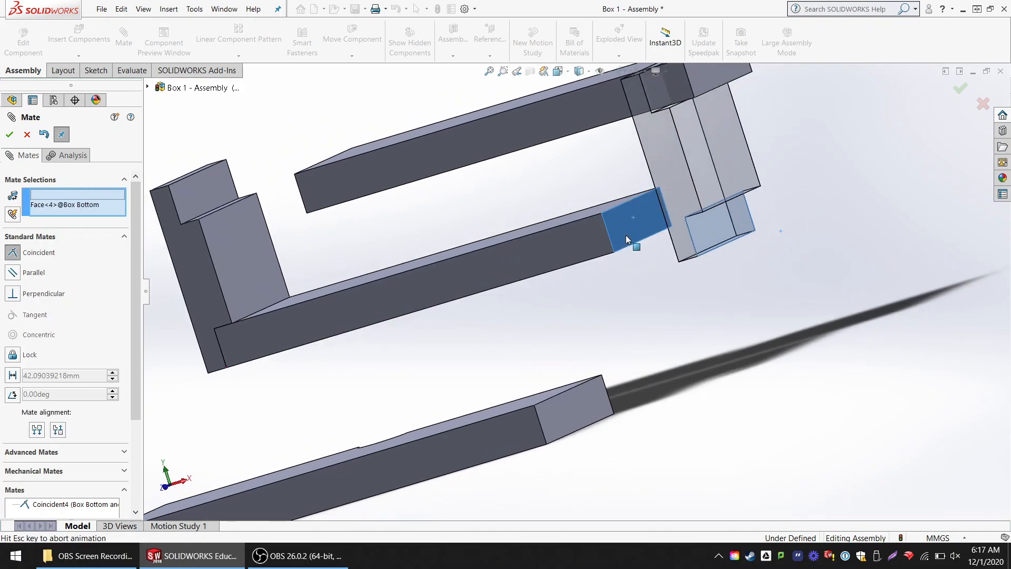
mouse_move(718, 293)
middle_mouse_down()
mouse_move(730, 303)
mouse_move(732, 293)
middle_mouse_up()
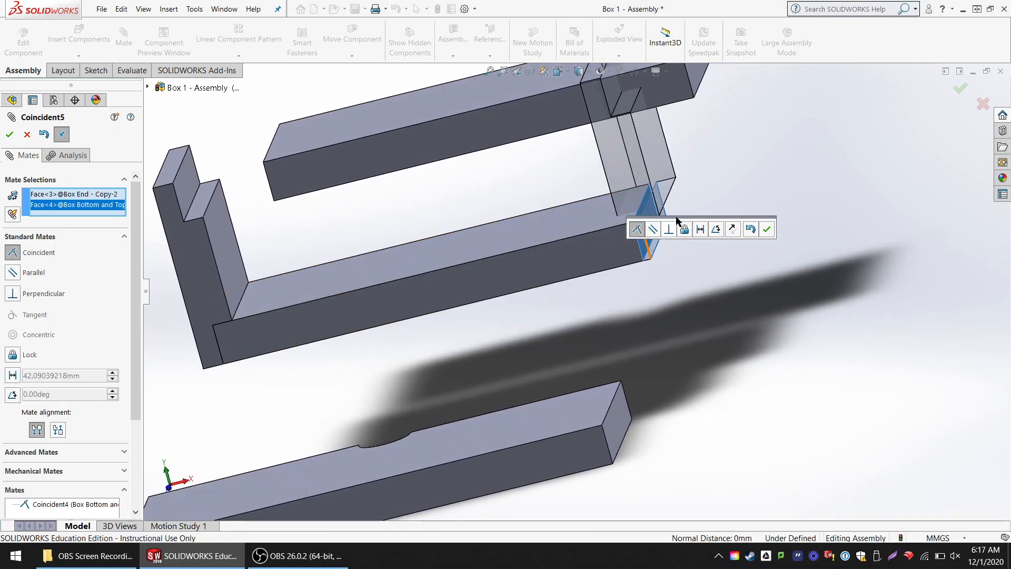
left_click(768, 230)
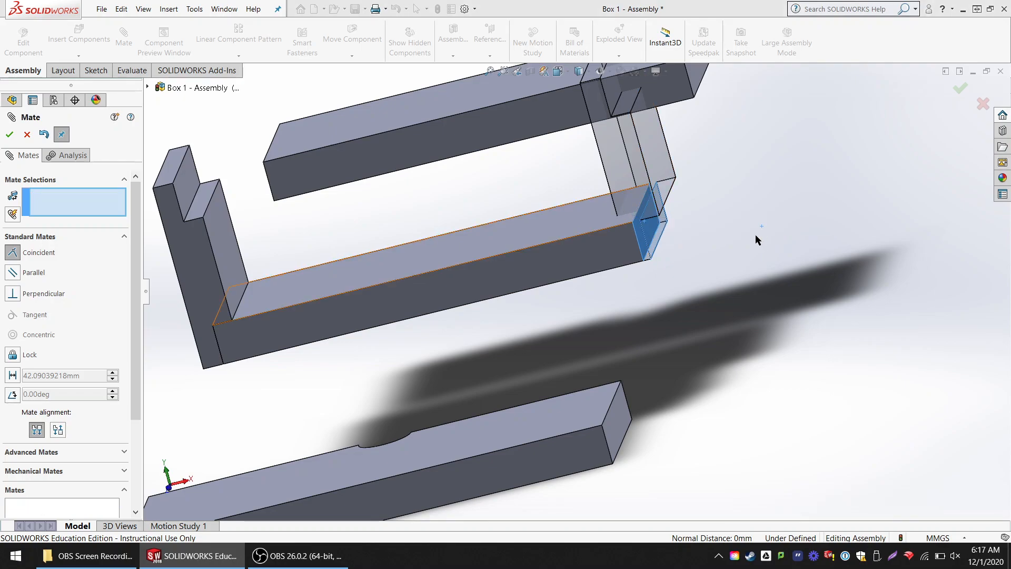
left_click_drag(662, 178, 620, 180)
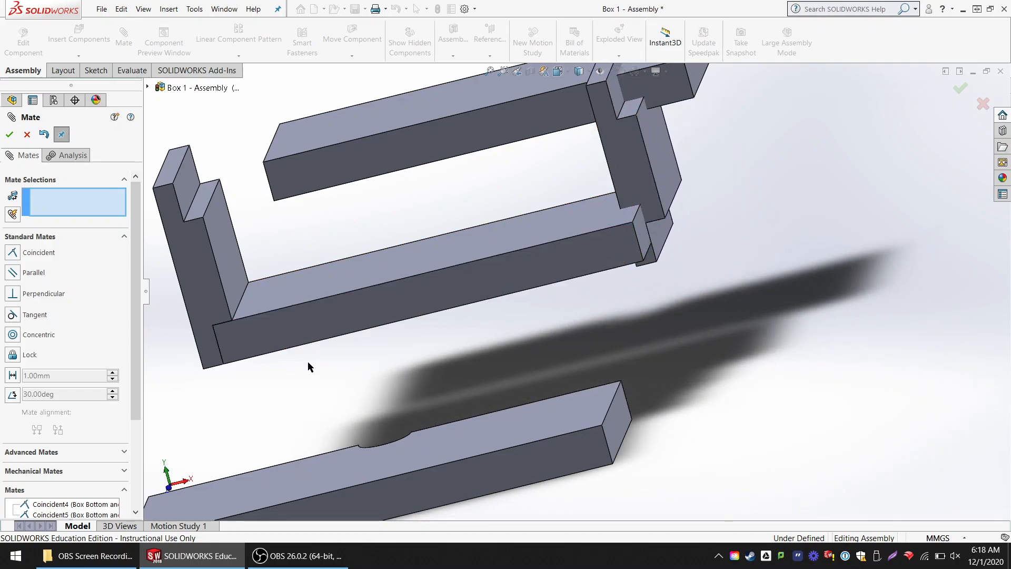
- Close the mate command, delete the second Box End's Coincident5 mate, and pull that Box End away from the bottom panel
left_click(26, 135)
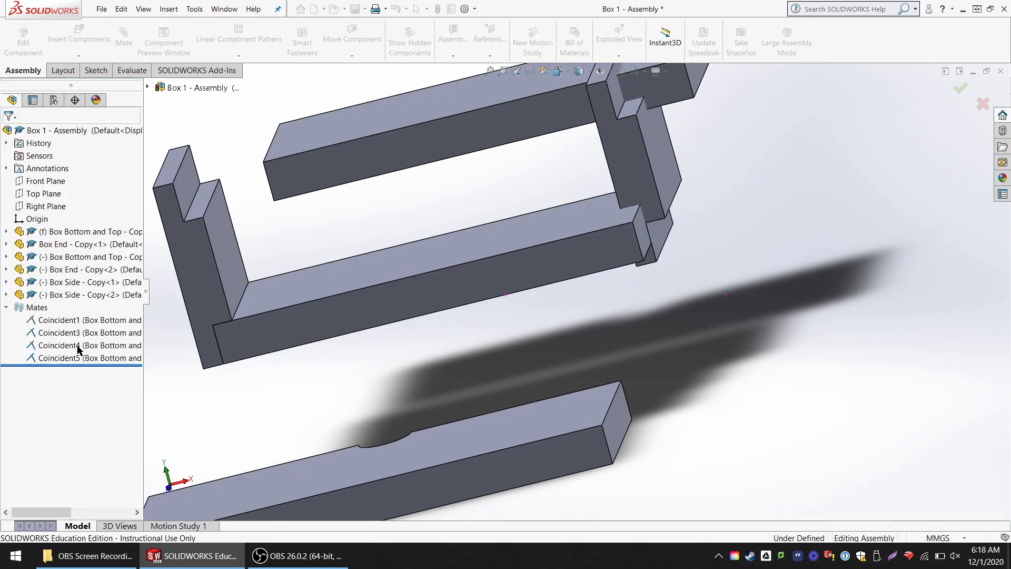
left_click(83, 359)
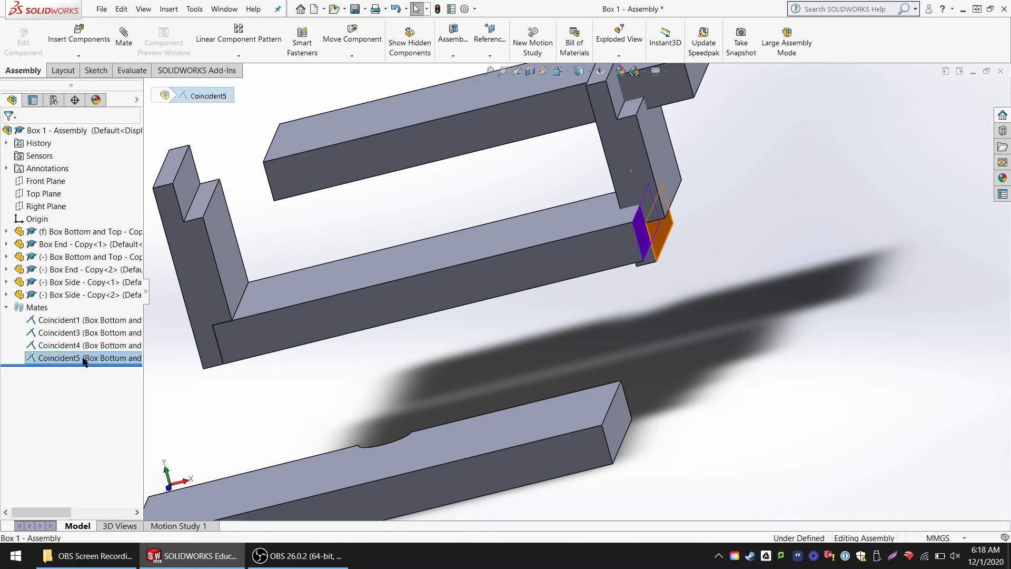
key("Delete")
left_click(573, 215)
left_click_drag(674, 166, 729, 159)
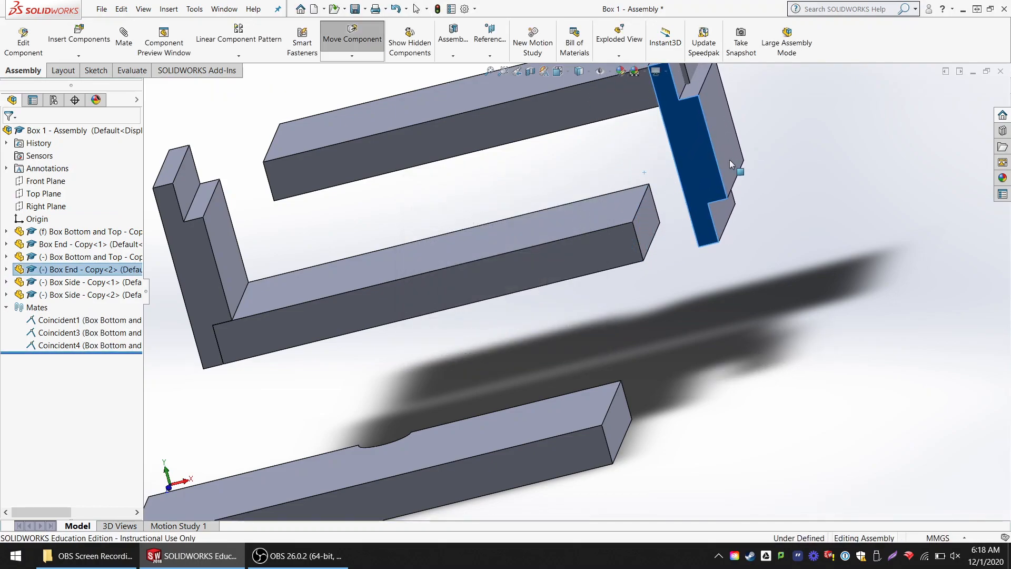
- Mate the second Box End's lower rabbet face coincident with the bottom panel's free end face, compare both alignments, and accept the anti-aligned one
left_click(125, 53)
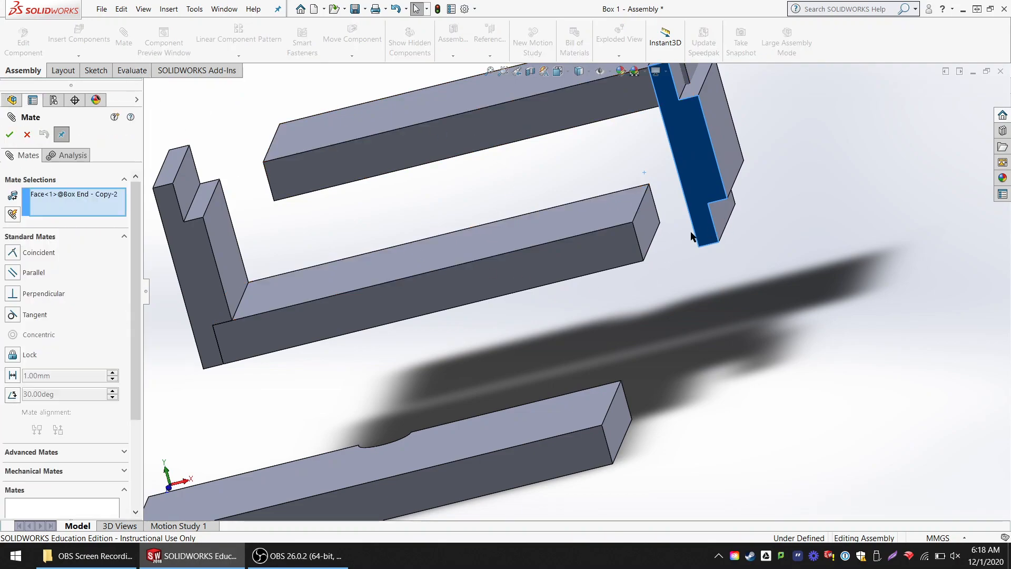
left_click(713, 217)
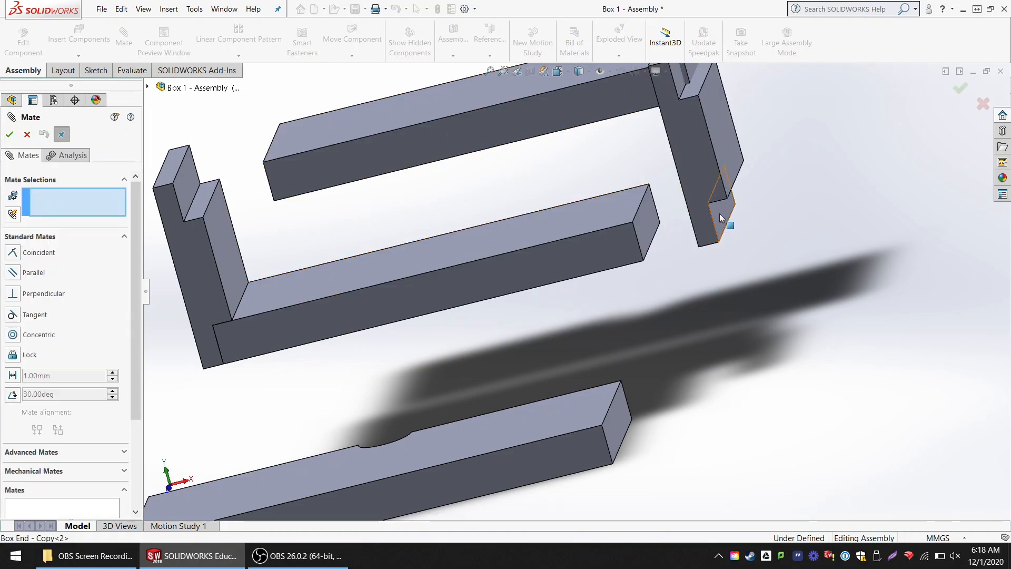
left_click(721, 218)
left_click(646, 220)
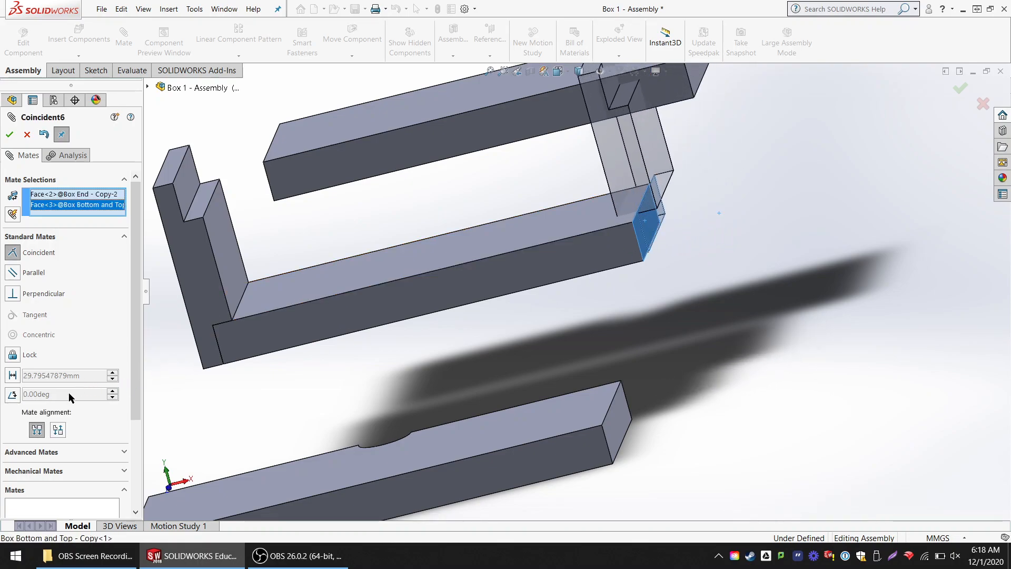
left_click(58, 431)
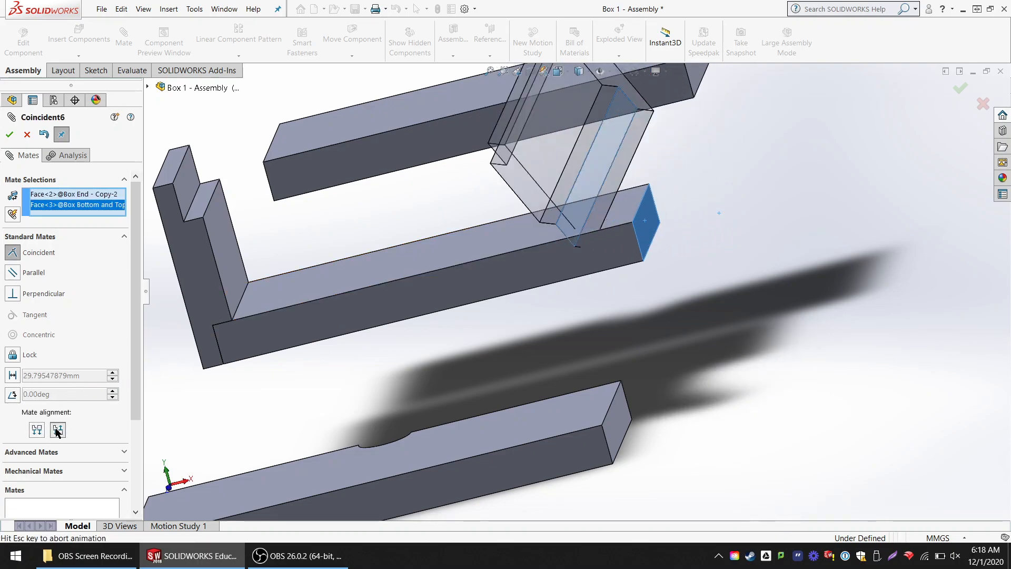
middle_click_drag(683, 277, 697, 325)
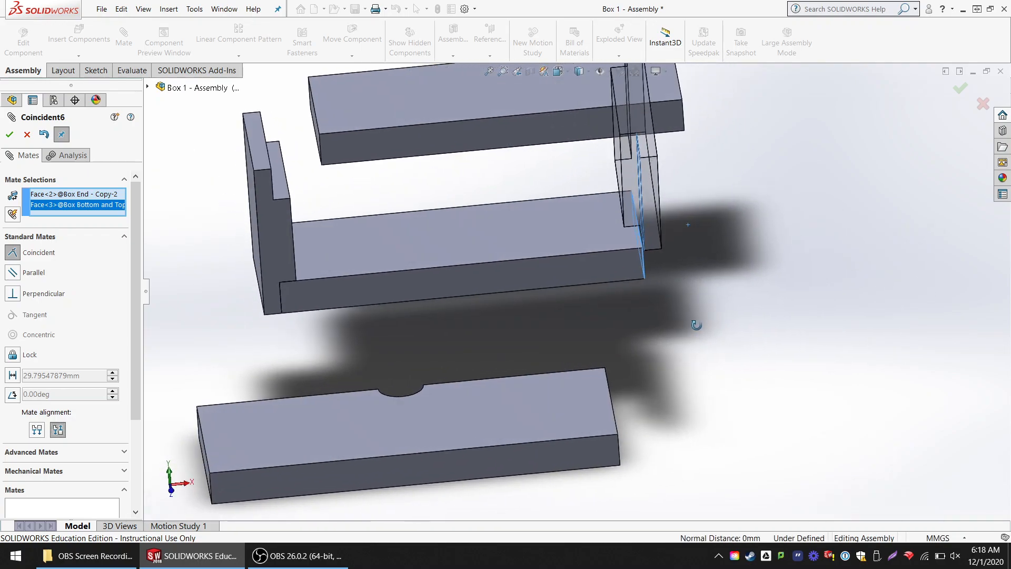
scroll(697, 325, "down", 2)
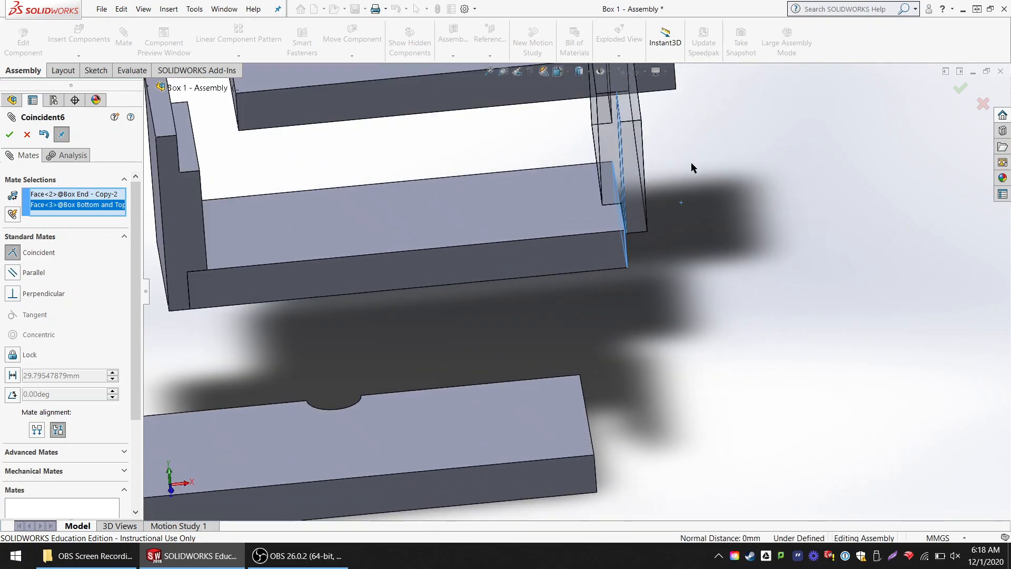
left_click(38, 431)
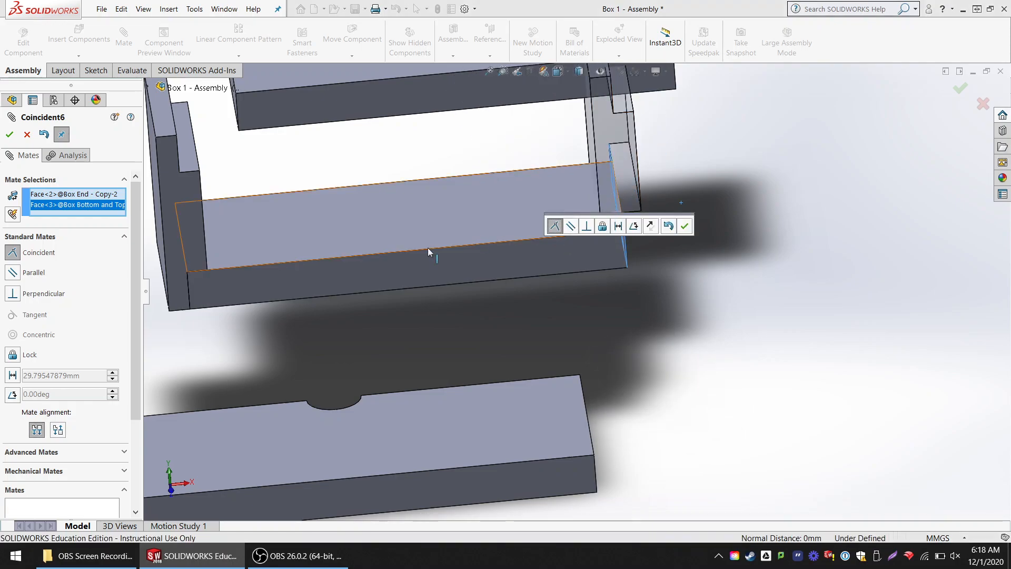
left_click(58, 430)
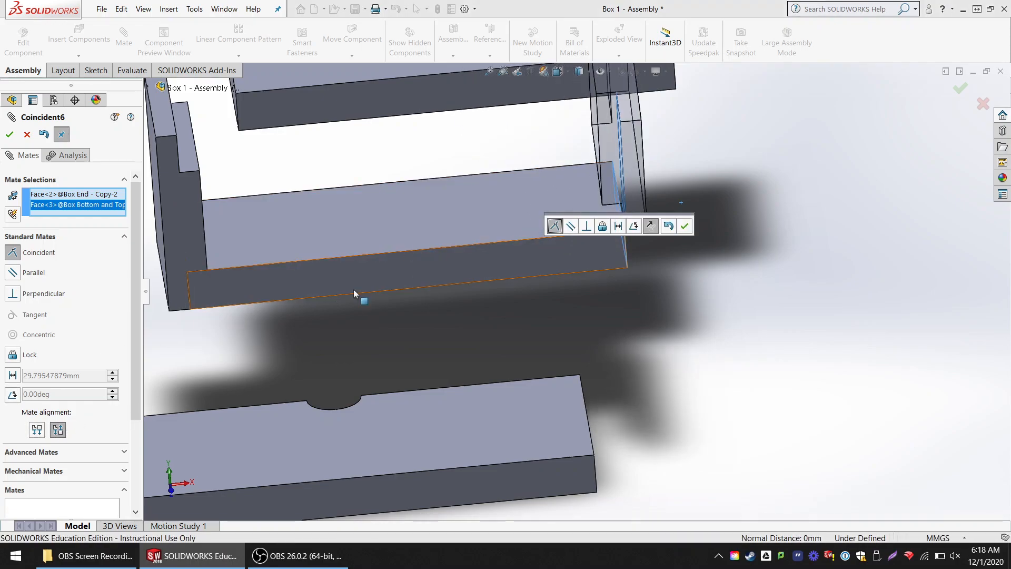
left_click(38, 430)
left_click(59, 431)
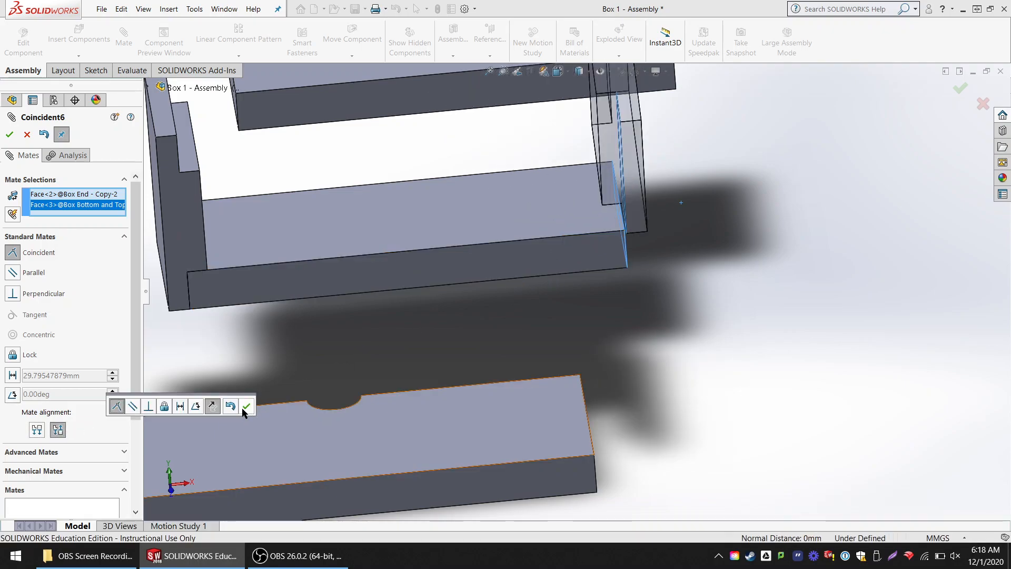
left_click(11, 136)
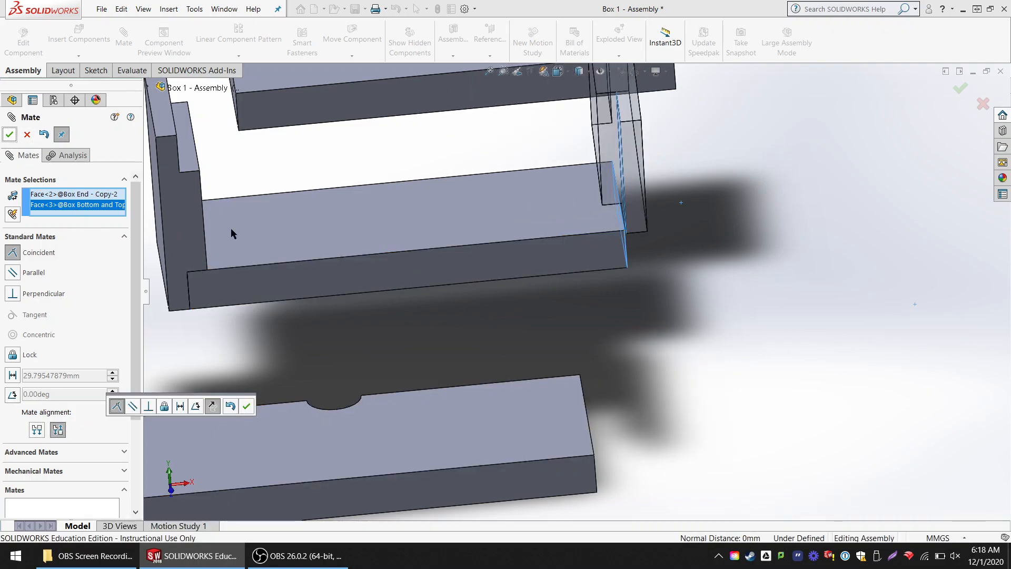
- Pull the second Box End clear and mate its rabbet shoulder face coincident with the bottom panel's top face
scroll(580, 186, "up", 3)
left_click_drag(601, 145, 656, 148)
scroll(617, 247, "down", 3)
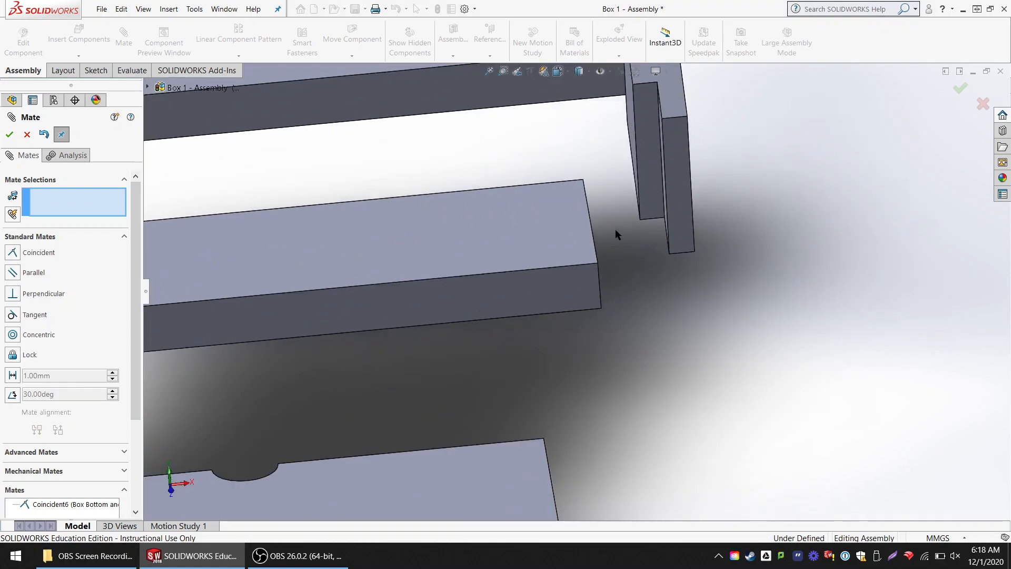
middle_click_drag(697, 160, 766, 173)
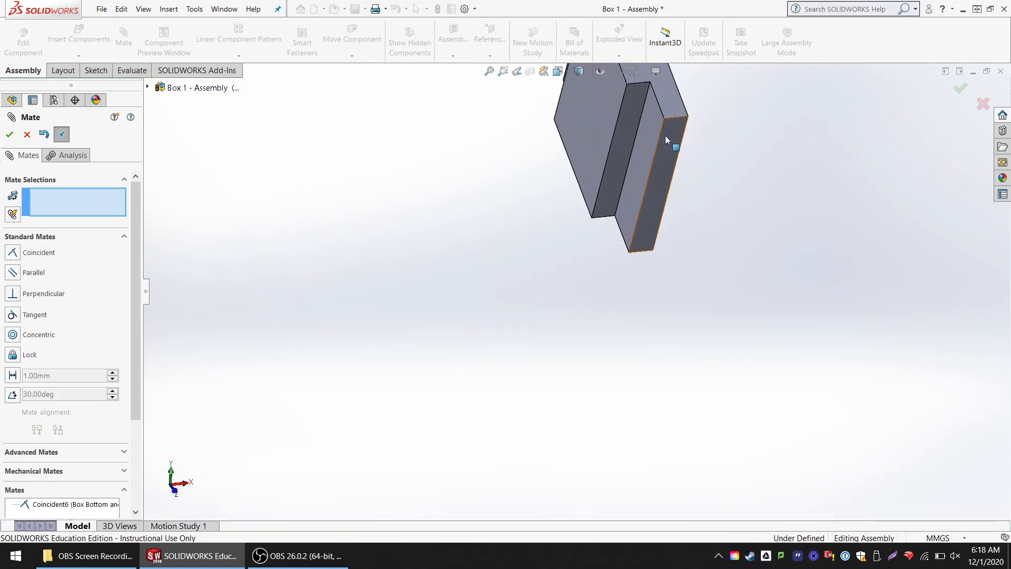
left_click(633, 115)
middle_click_drag(633, 113, 532, 280)
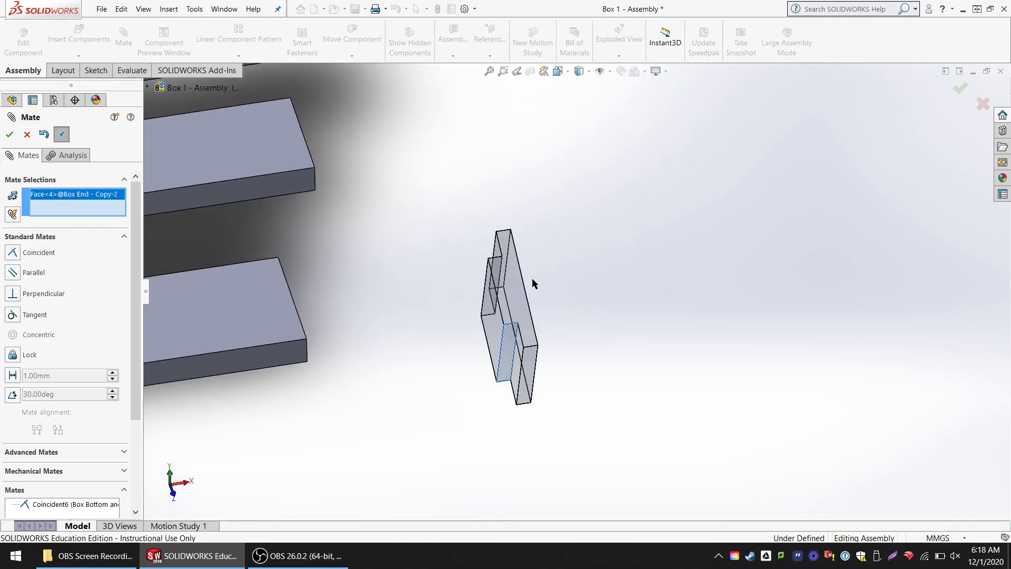
left_click(298, 153)
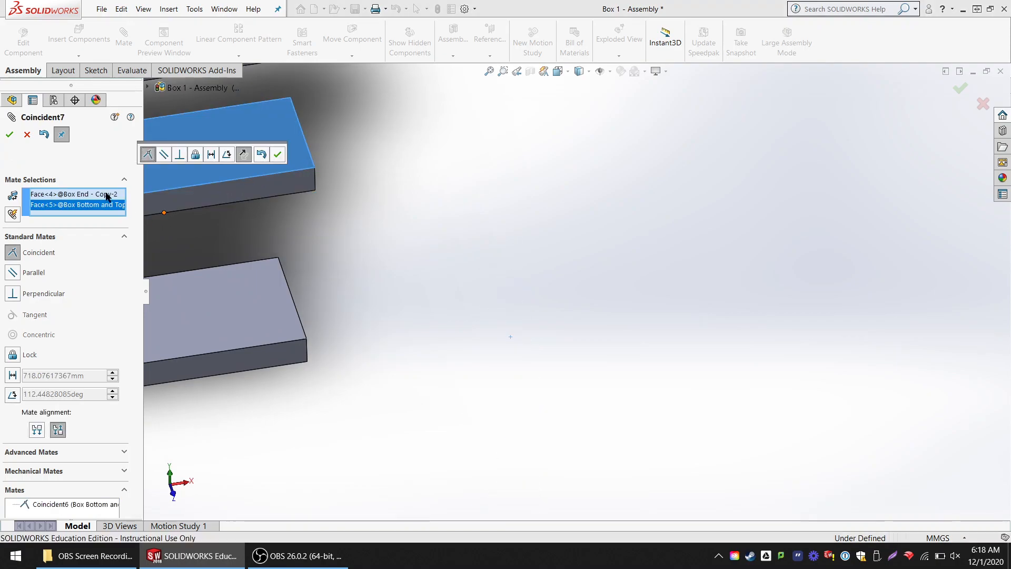
left_click(10, 135)
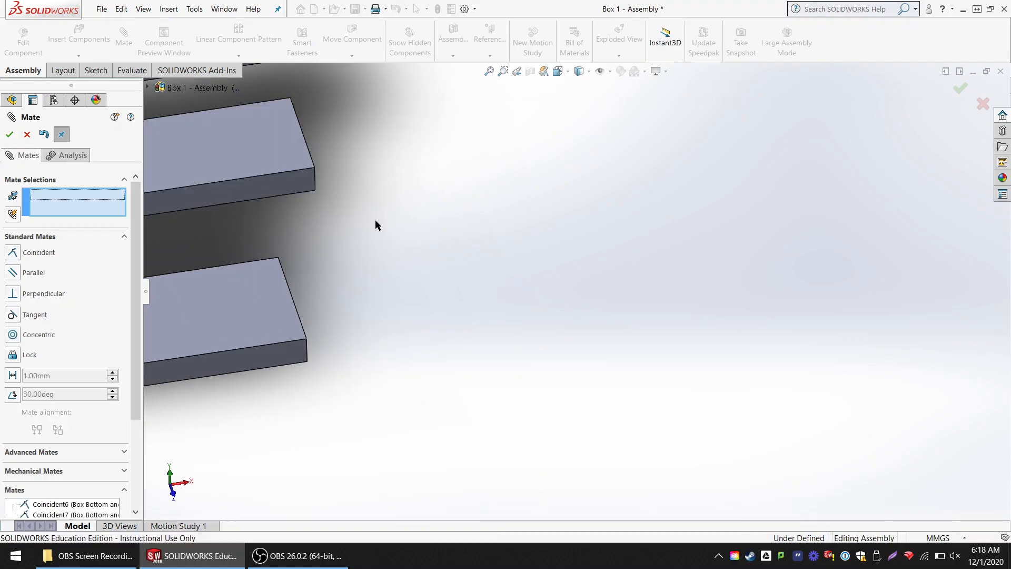
- Slide the second Box End back and forth along the bottom panel's end to check its remaining freedom of movement
scroll(352, 226, "up", 10)
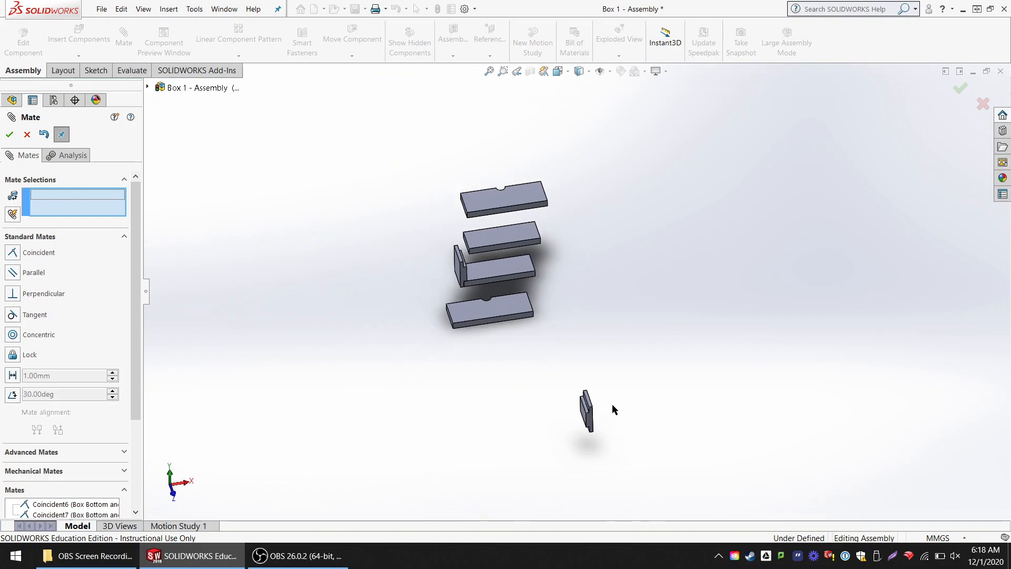
middle_click_drag(612, 410, 687, 337)
middle_click_drag(621, 260, 586, 237)
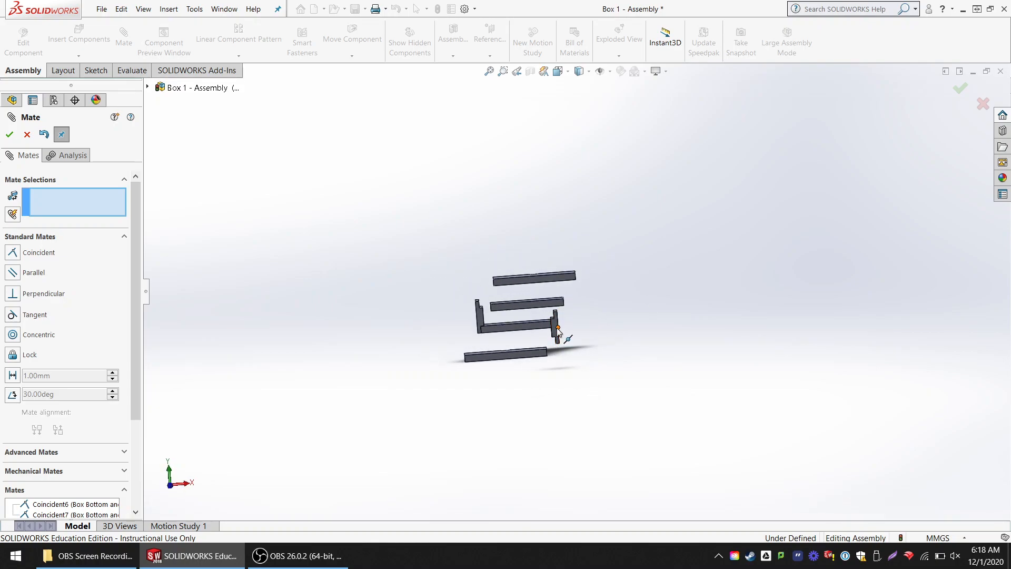
left_click_drag(554, 325, 582, 277)
mouse_move(569, 310)
left_mouse_down()
mouse_move(561, 340)
mouse_move(575, 317)
mouse_move(557, 297)
mouse_move(555, 328)
mouse_move(561, 302)
mouse_move(559, 314)
left_mouse_up()
middle_click_drag(618, 323, 692, 330)
left_click_drag(646, 324, 491, 314)
- Mate the second Box End's side face coincident with the bottom panel's long side face so they sit flush
scroll(471, 333, "down", 4)
scroll(469, 328, "down", 5)
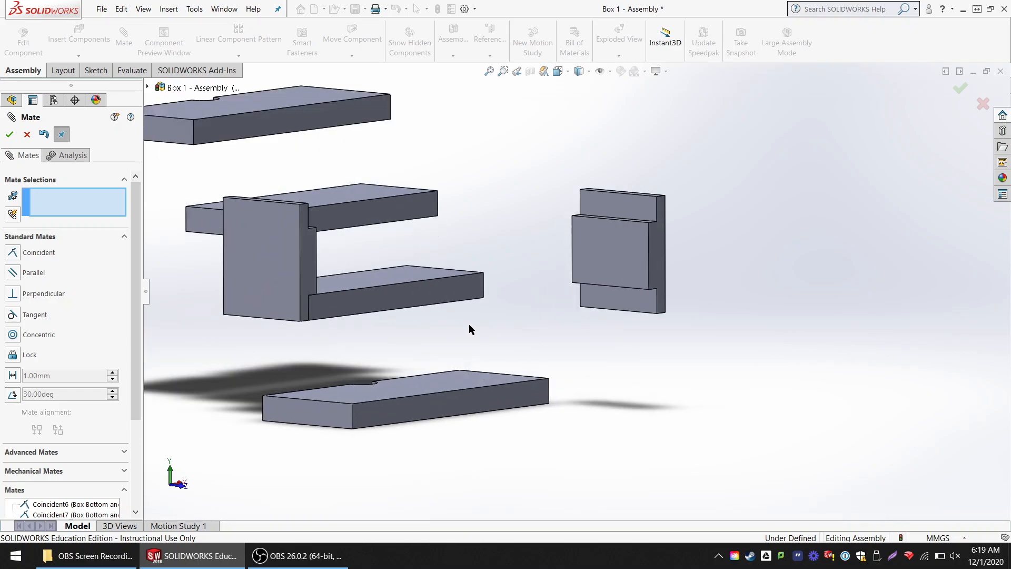
left_click_drag(626, 239, 537, 252)
left_click(517, 263)
left_click(460, 279)
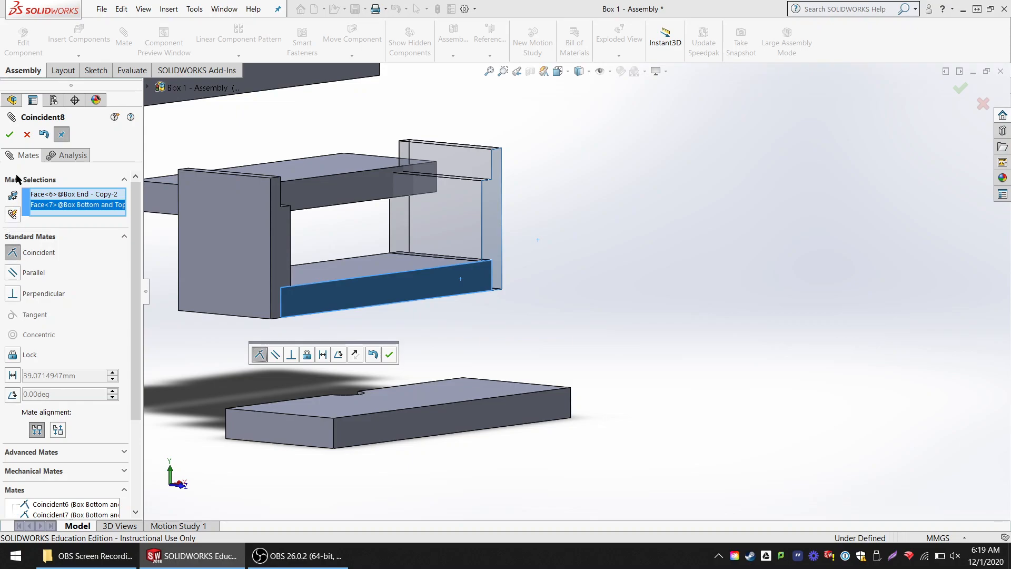
left_click(11, 135)
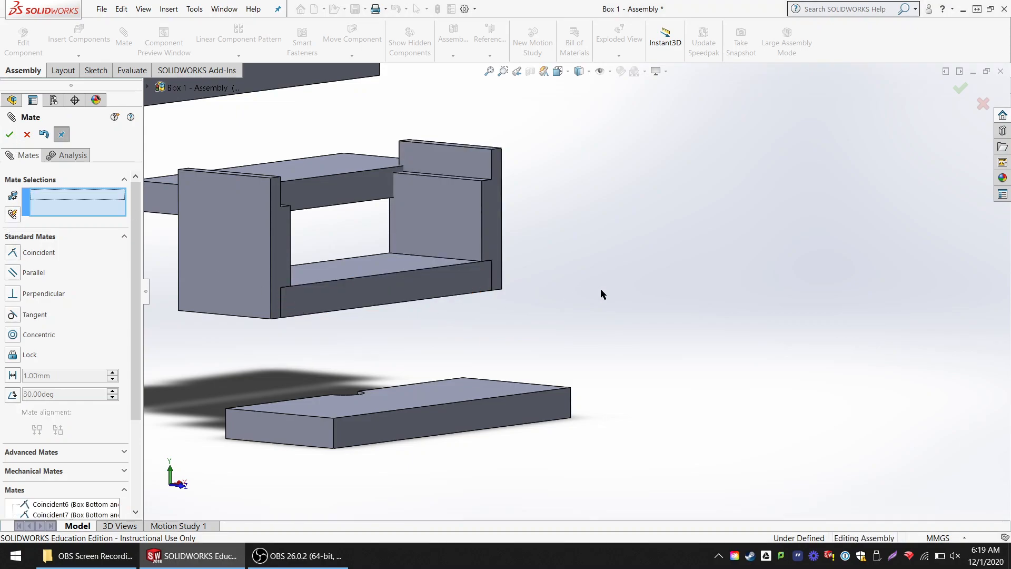
- Add a parallel mate between the corresponding broad faces of the two notched Box Sides
middle_click_drag(590, 277, 587, 289)
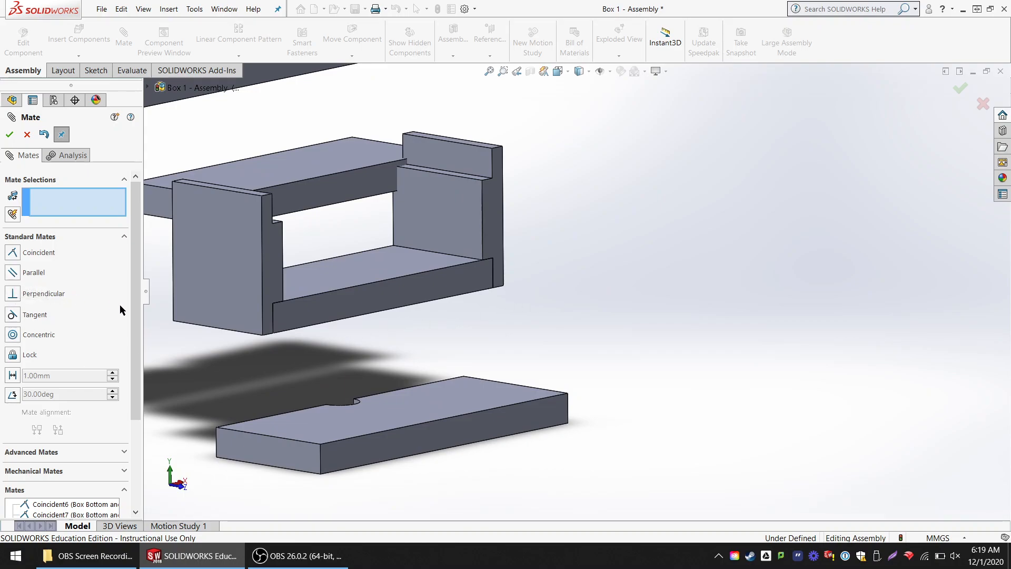
middle_click_drag(597, 311, 514, 386)
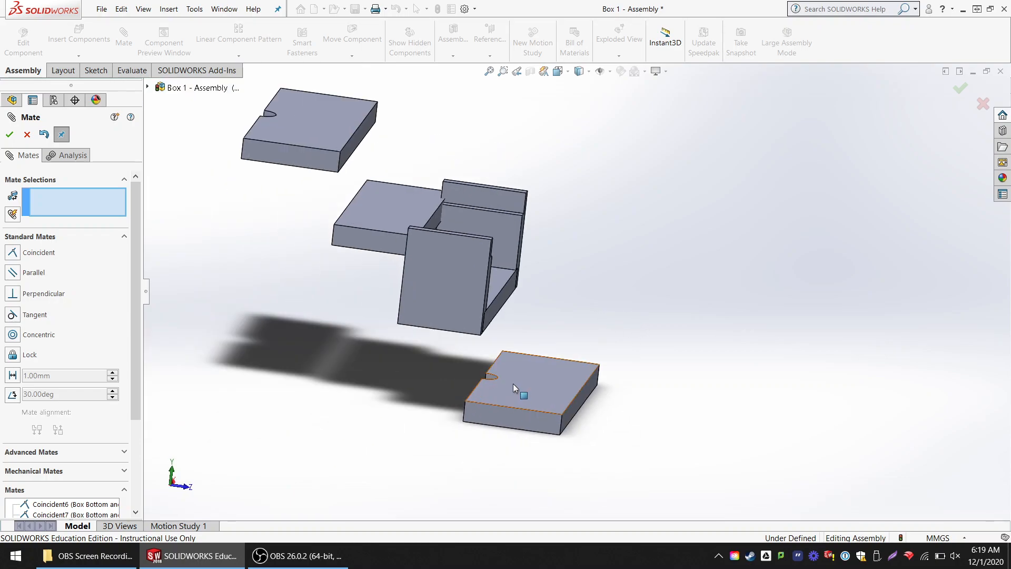
left_click(334, 122)
left_click(539, 371)
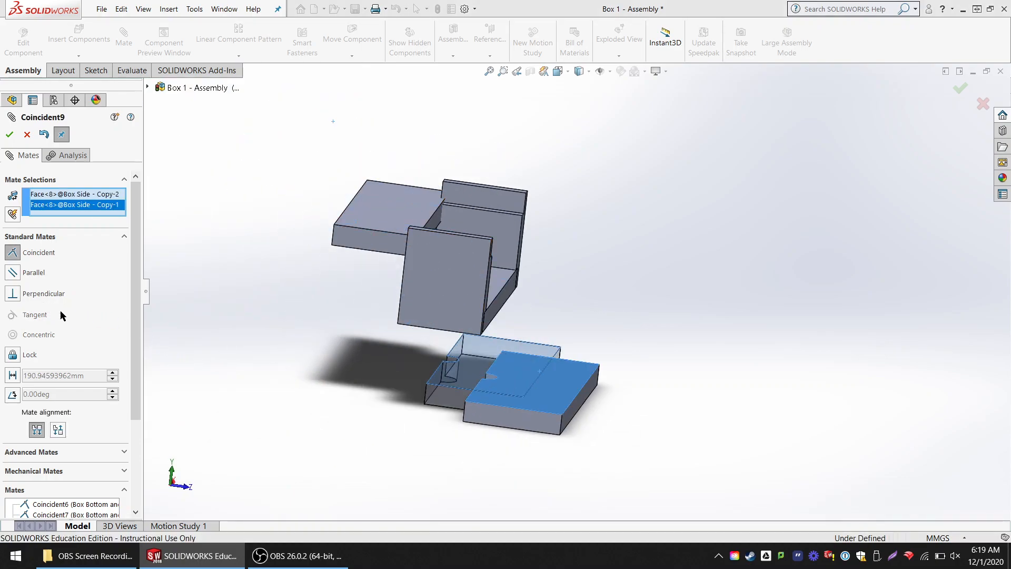
left_click(13, 272)
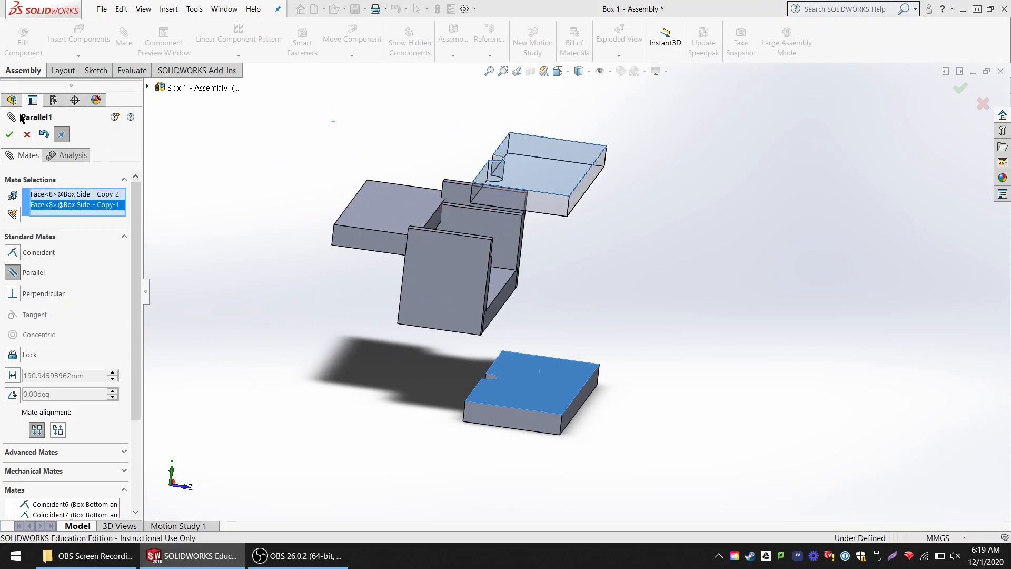
left_click(9, 135)
- Move the second Box Side next to the box and mate its broad face coincident with the first Box End's side face
left_click_drag(574, 192, 641, 202)
middle_click_drag(688, 260, 772, 239)
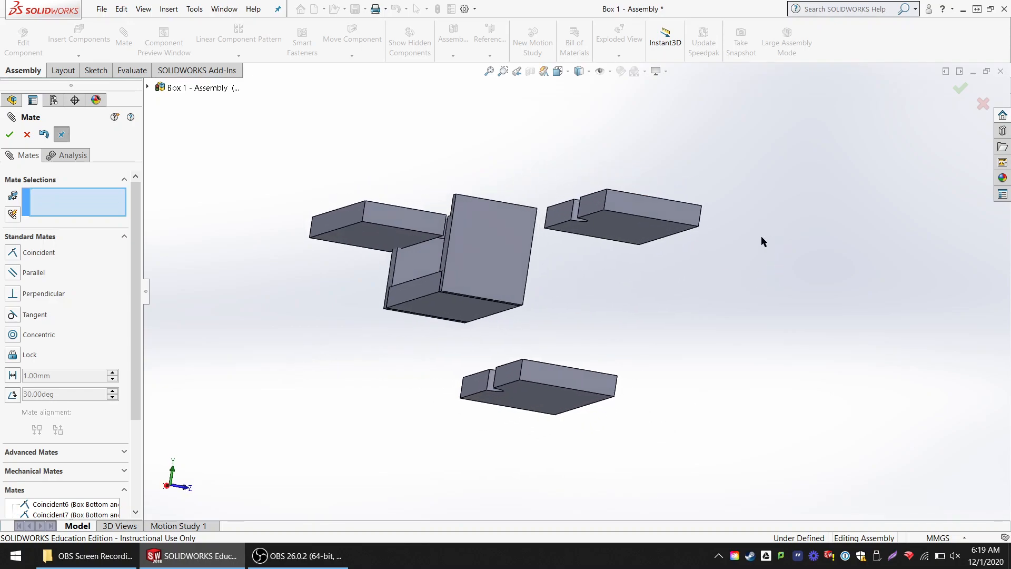
left_click(623, 218)
middle_click_drag(647, 207, 638, 184)
left_click(435, 289)
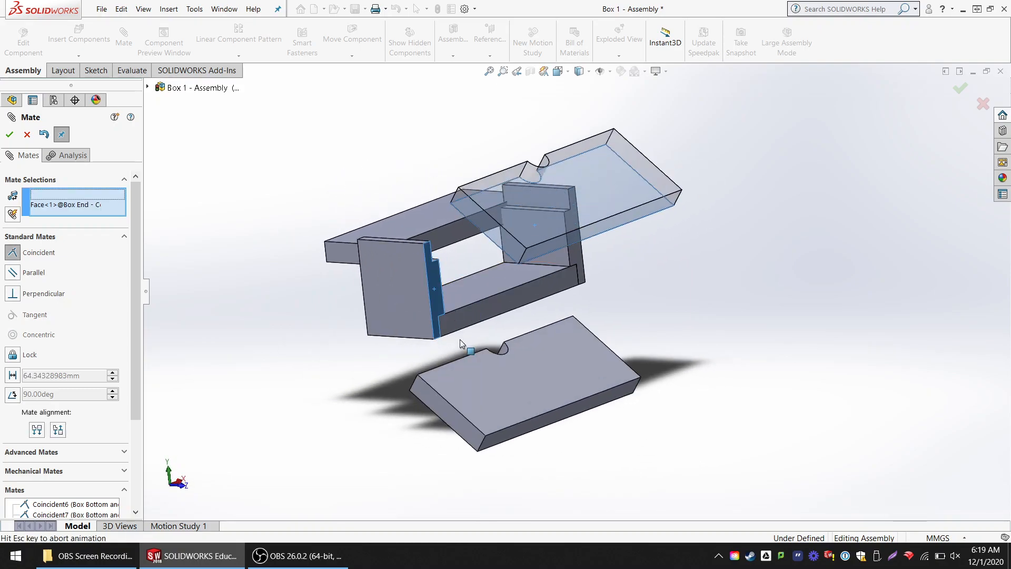
middle_click_drag(742, 270, 779, 263)
left_click(445, 358)
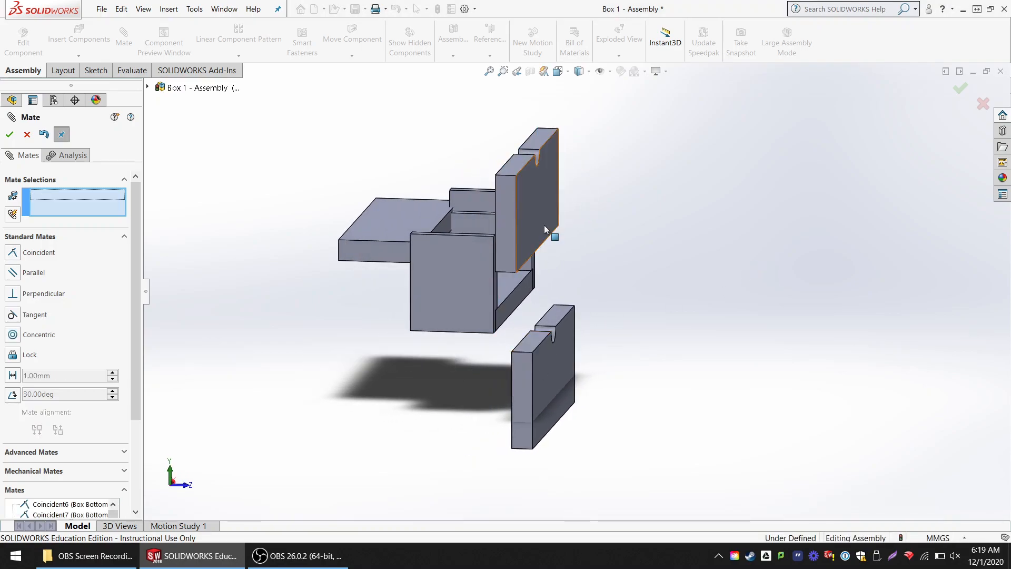
- Move the other Box Side to the opposite side of the box and pull the top panel clear of it
left_click_drag(543, 367, 339, 138)
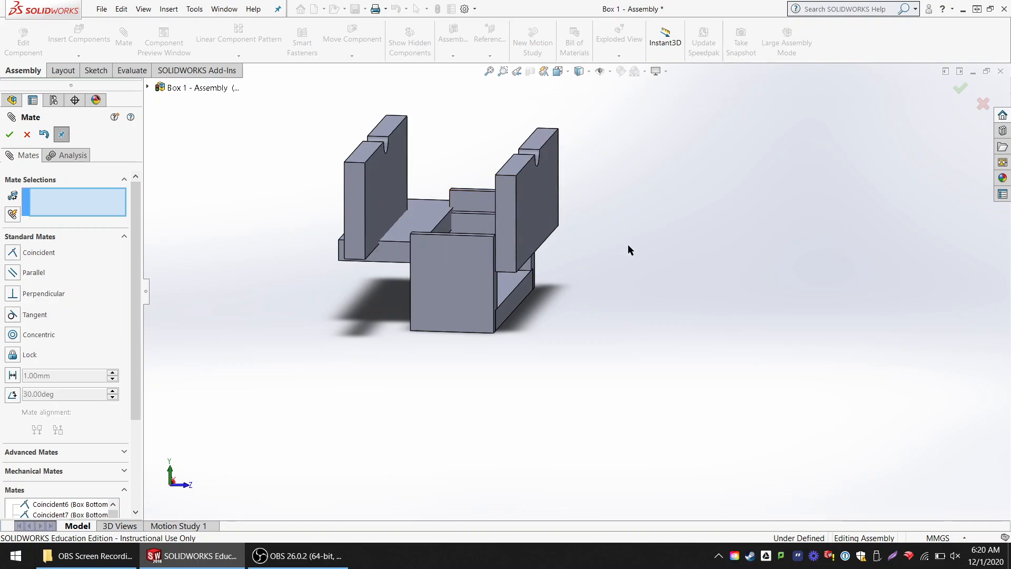
middle_click_drag(627, 247, 667, 258)
left_click_drag(373, 255, 708, 209)
middle_click_drag(581, 310, 537, 405)
middle_click_drag(639, 350, 597, 260)
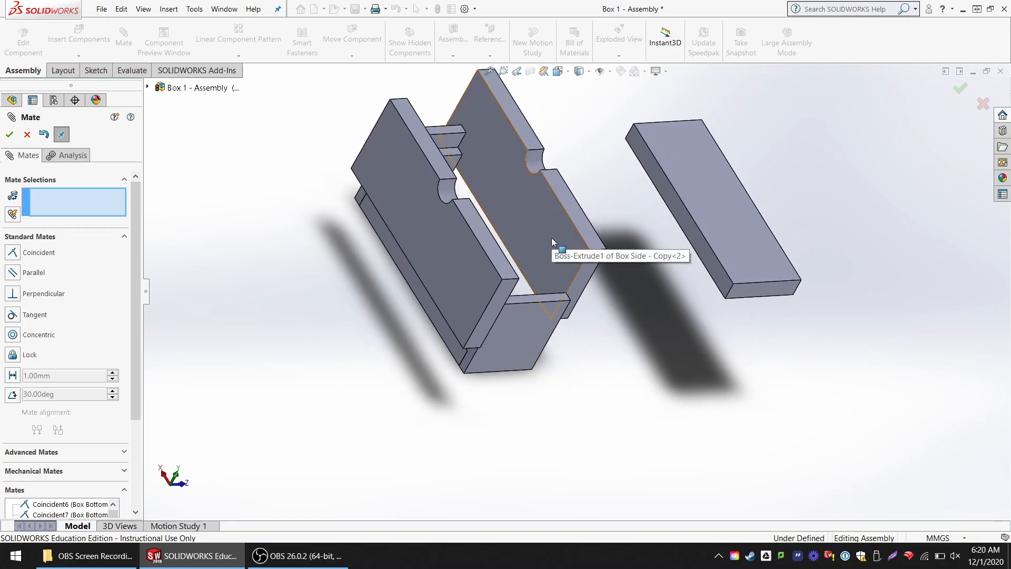
- Set up a distance mate between the facing inner broad faces of the two Box Sides
left_click(545, 225)
middle_click_drag(619, 241, 526, 265)
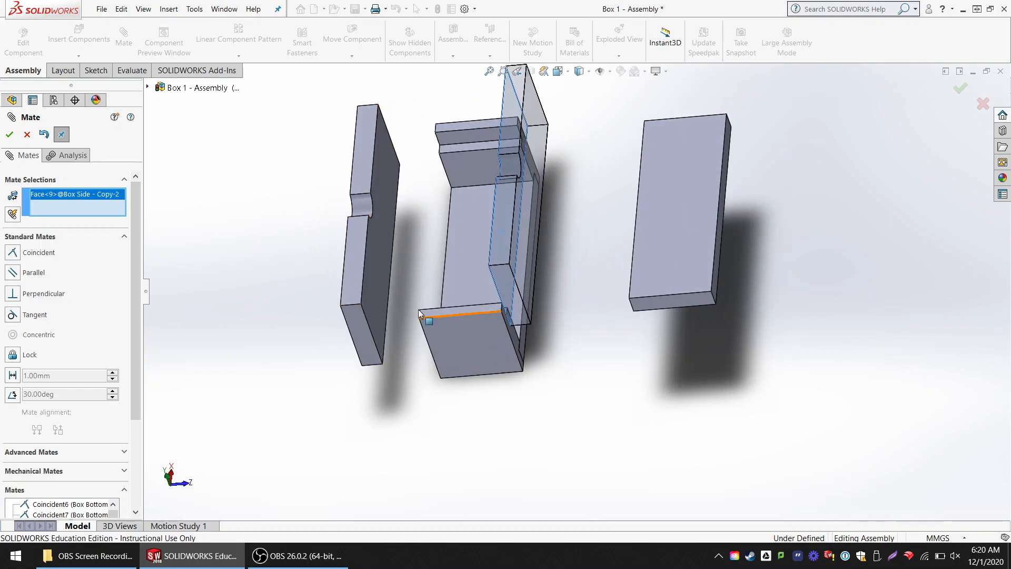
left_click(383, 272)
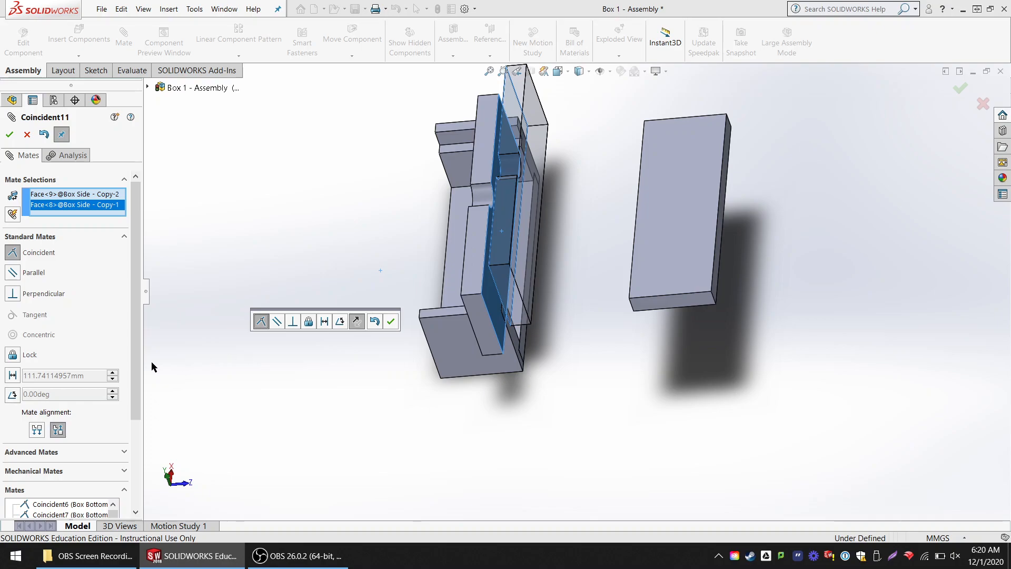
left_click(11, 375)
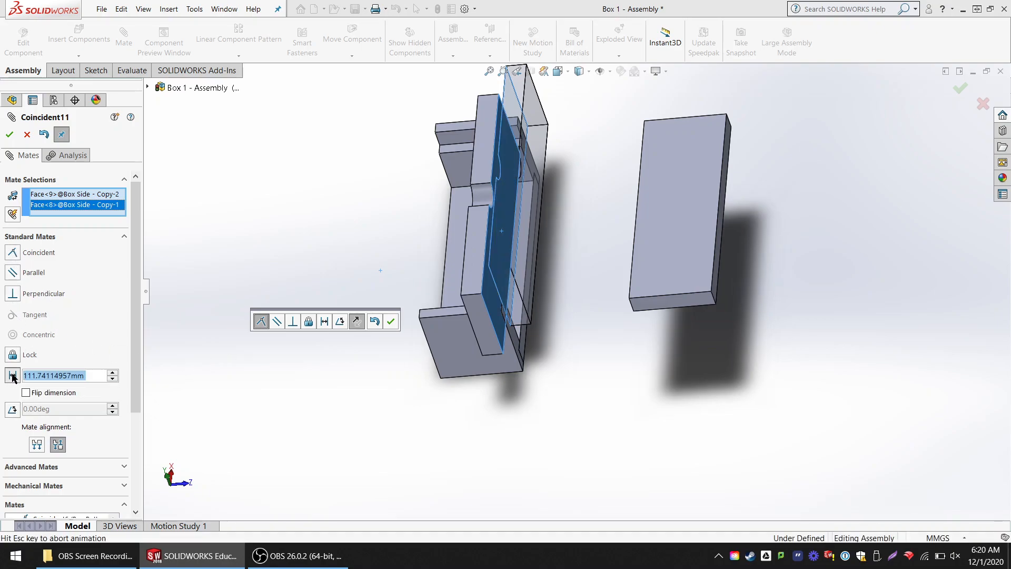
- Try stepping the mate distance to 131.74 mm and turning the flipped dimension on and off
left_click(112, 378)
left_click(113, 378)
left_click(112, 372)
left_click(112, 372)
left_click(112, 373)
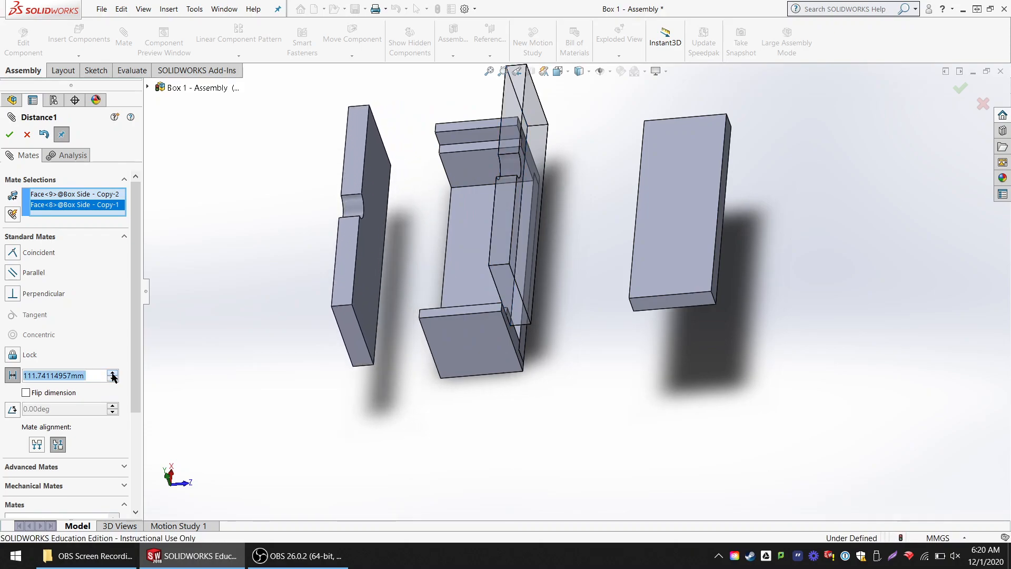
left_click(26, 394)
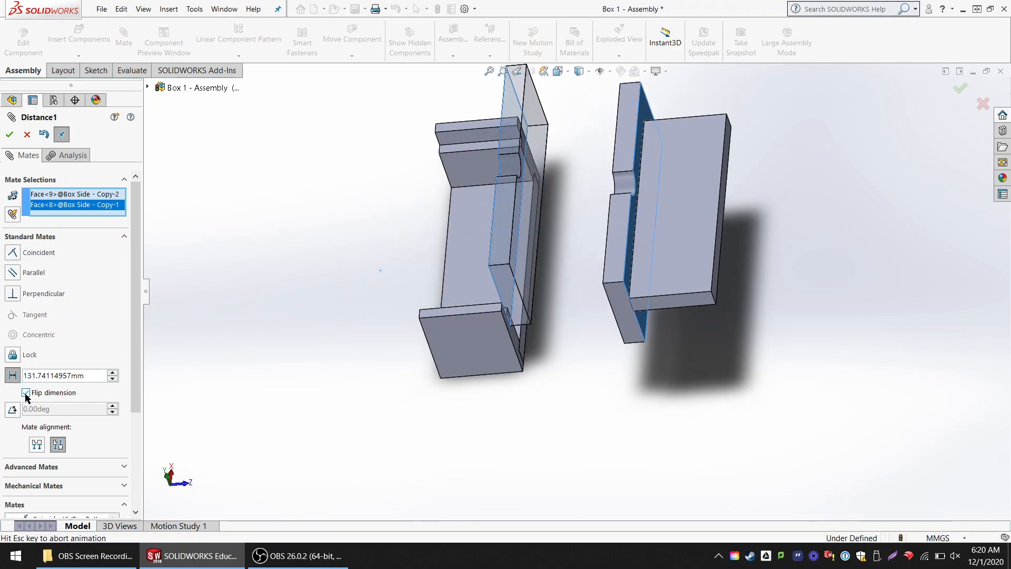
left_click(25, 393)
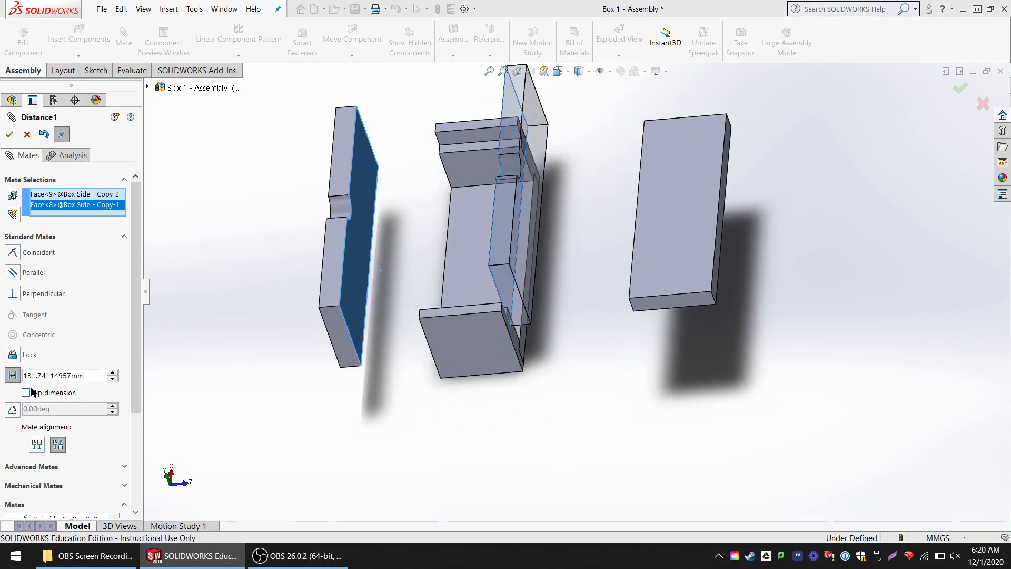
- Set the distance between the Box Sides' inner faces to 3 in, accept the mate and close the mate command
left_click(88, 373)
left_click_drag(69, 377, 23, 375)
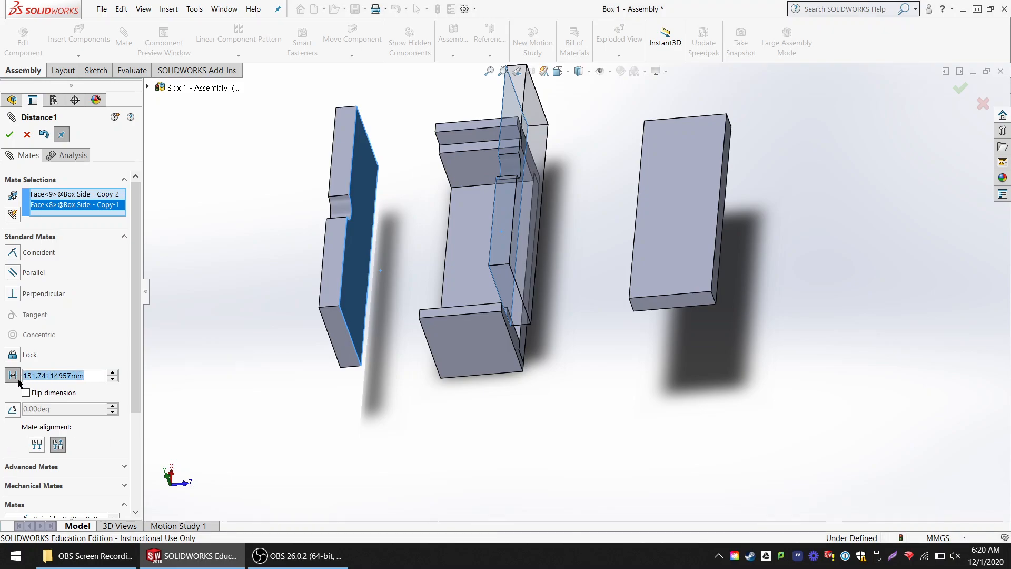
type("3in")
key("Return")
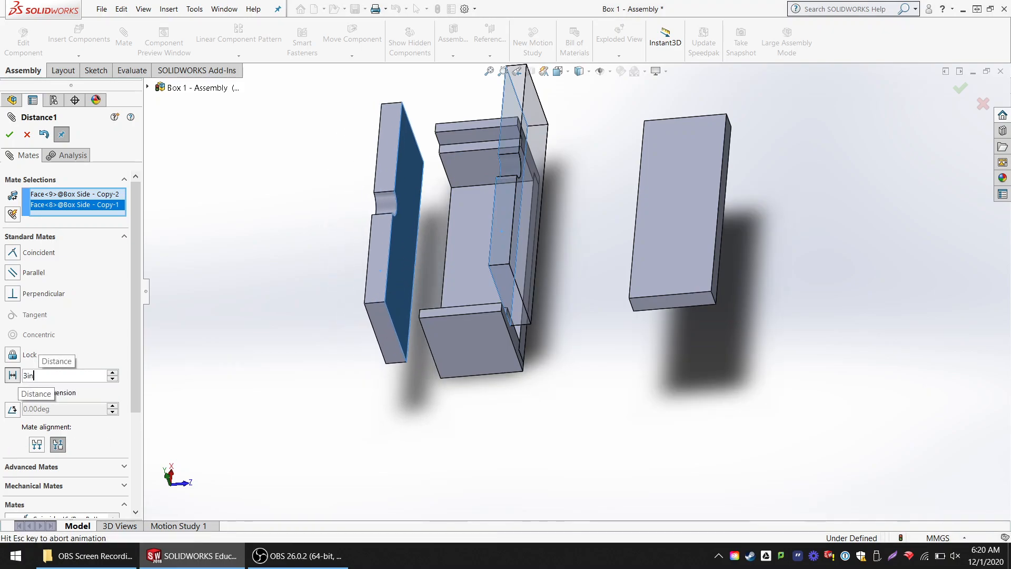
middle_click_drag(455, 291, 471, 294)
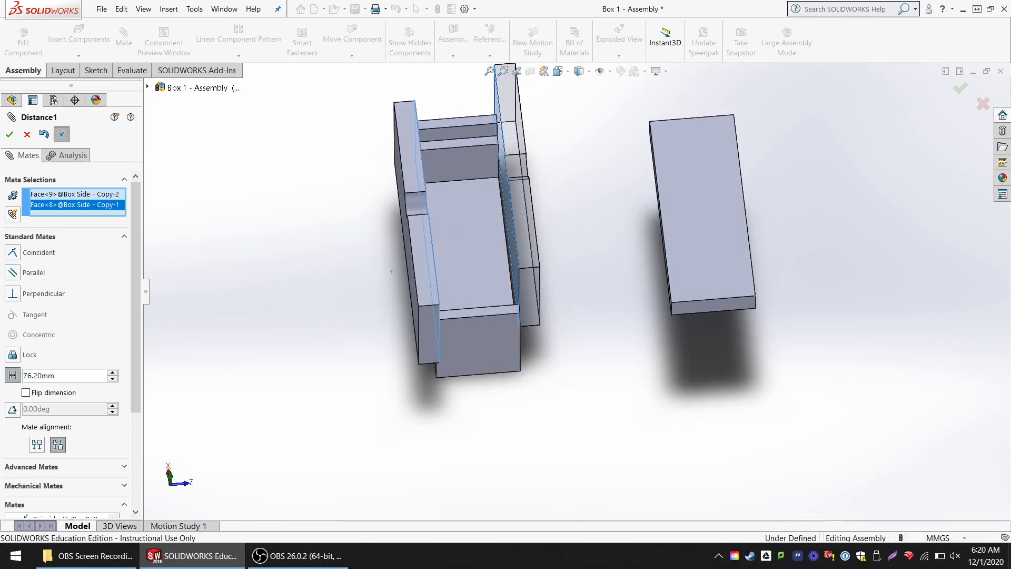
left_click(9, 135)
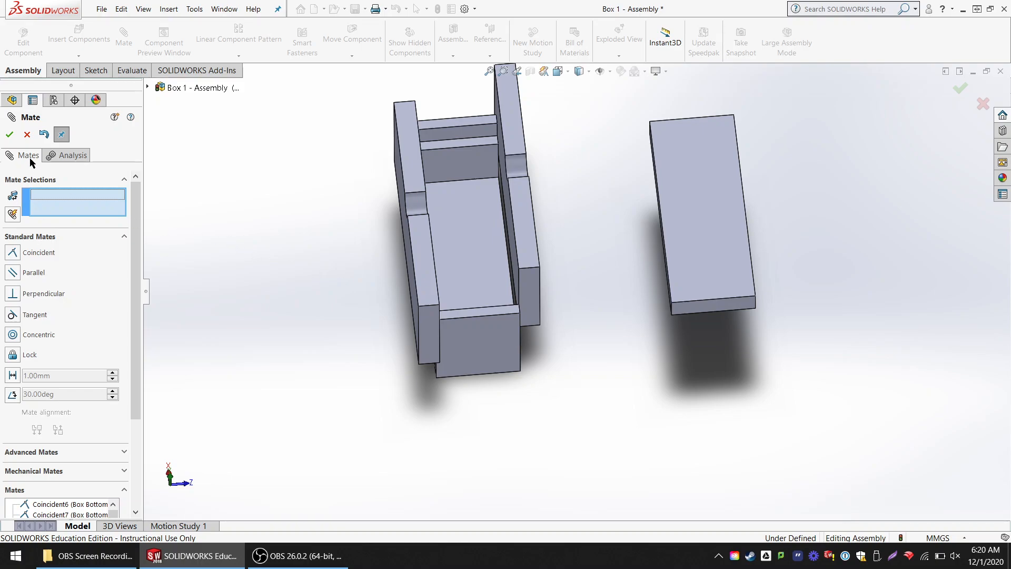
left_click(26, 134)
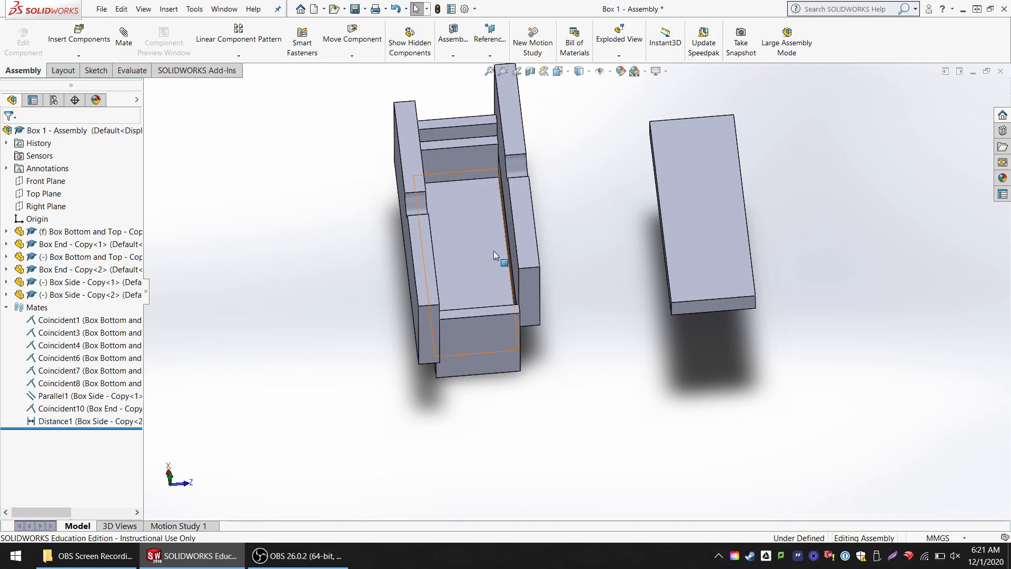
middle_click_drag(527, 233, 590, 197)
middle_click_drag(521, 296, 625, 137)
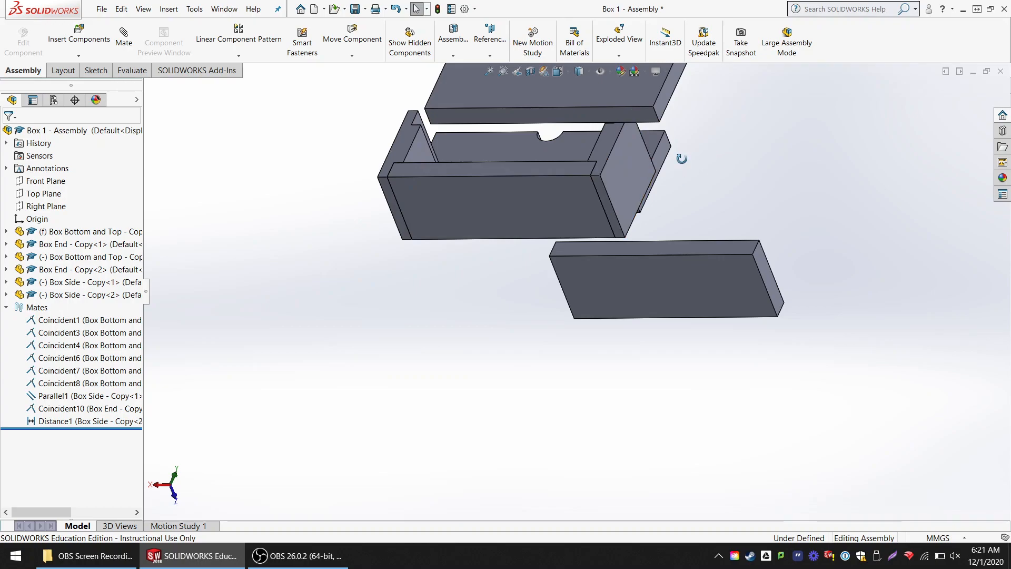
middle_click_drag(694, 154, 541, 118)
scroll(690, 207, "up", 3)
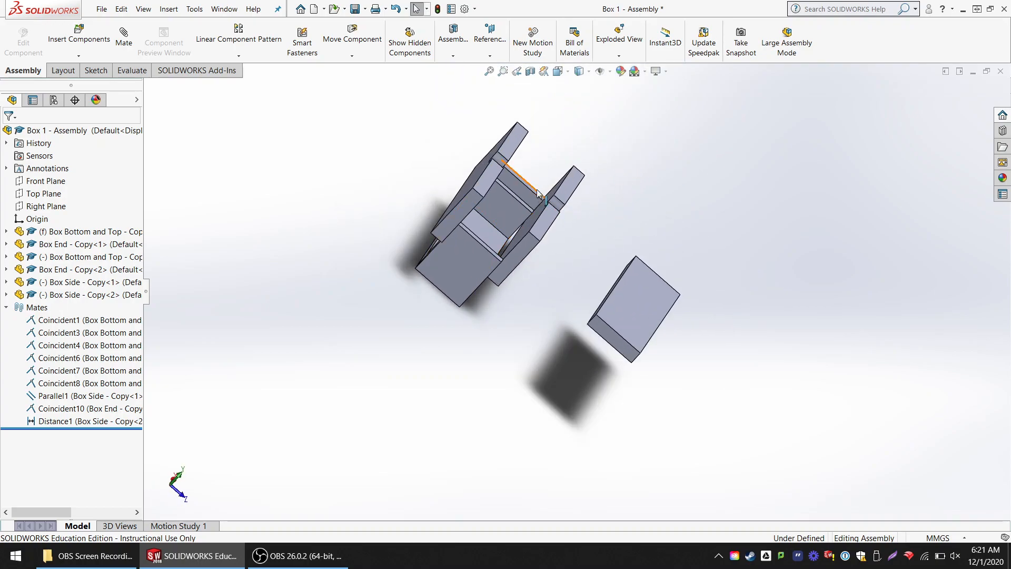
middle_click_drag(605, 239, 579, 244)
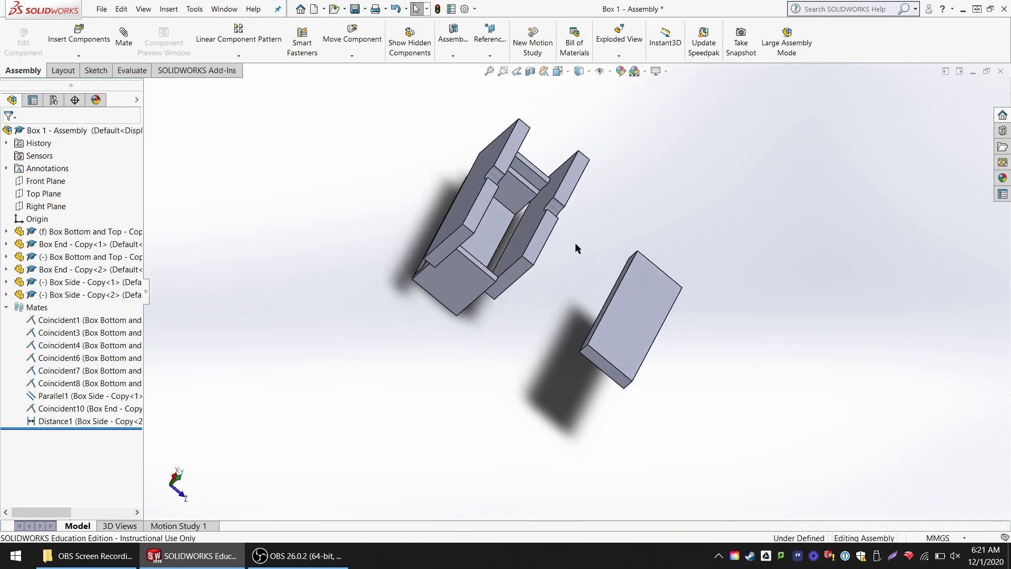